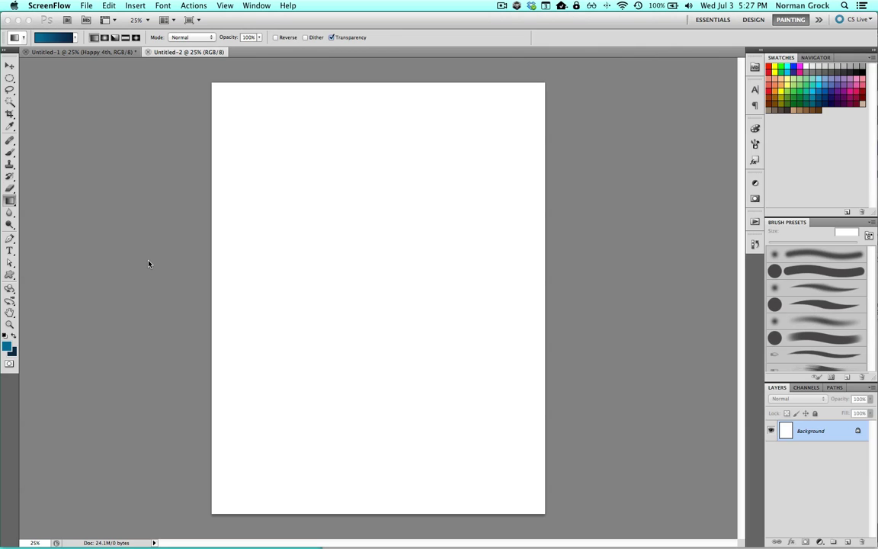
Fill the canvas with a vertical navy-to-teal gradient and add an empty layer above it.
{"action": "left_click", "coordinate": [149, 263]}
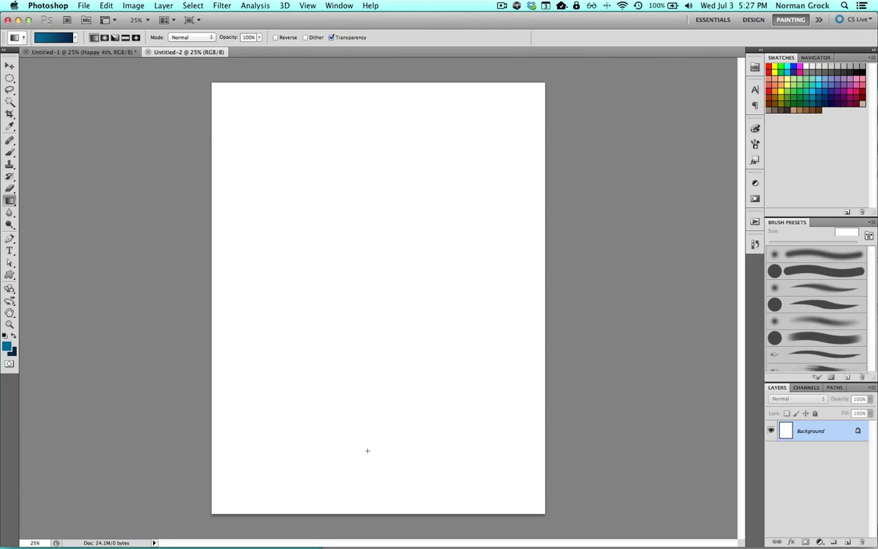
{"action": "left_click_drag", "start_coordinate": [367, 451], "coordinate": [330, 261]}
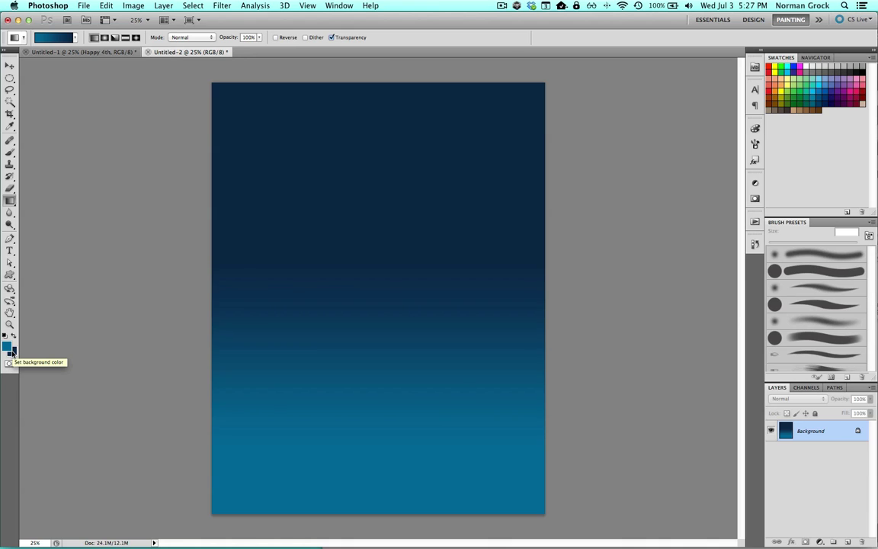
{"action": "key", "text": "super+alt+shift+n"}
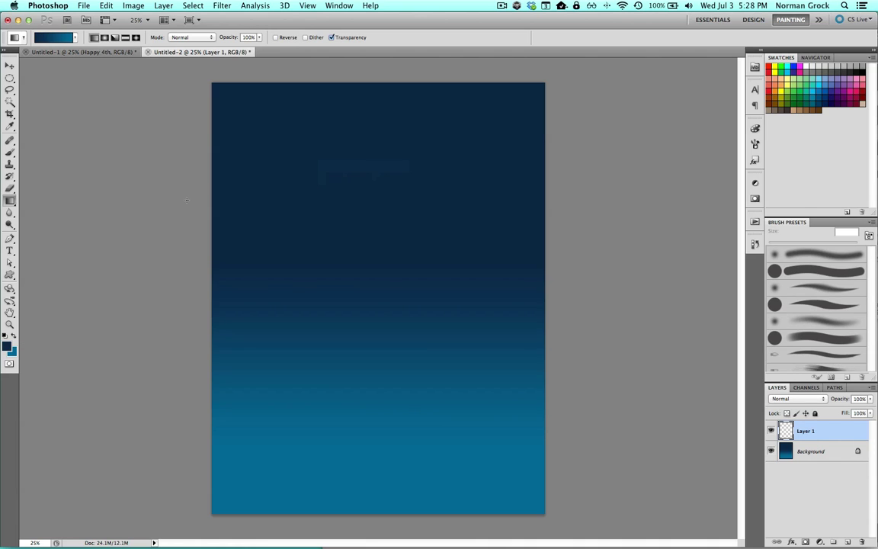
Set the foreground colour to the dark navy sampled from the top of the sky.
{"action": "left_click", "coordinate": [7, 347]}
{"action": "left_click", "coordinate": [245, 173]}
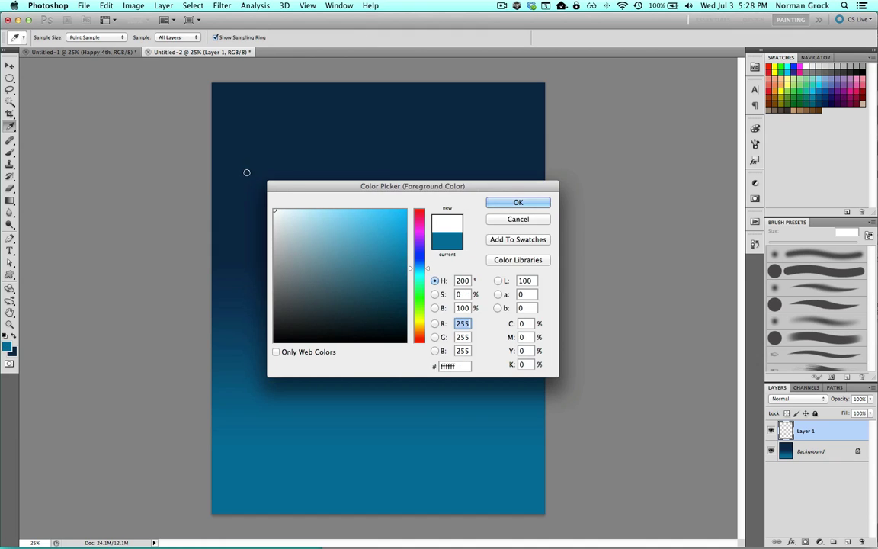
{"action": "key", "text": "Return"}
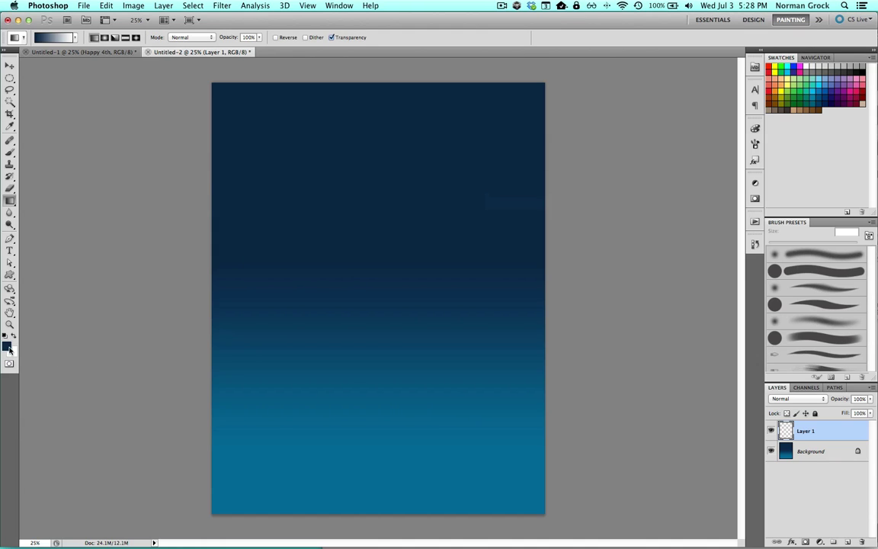
Render a Clouds pattern onto Layer 1 via Filter > Render > Clouds.
{"action": "left_click", "coordinate": [222, 6]}
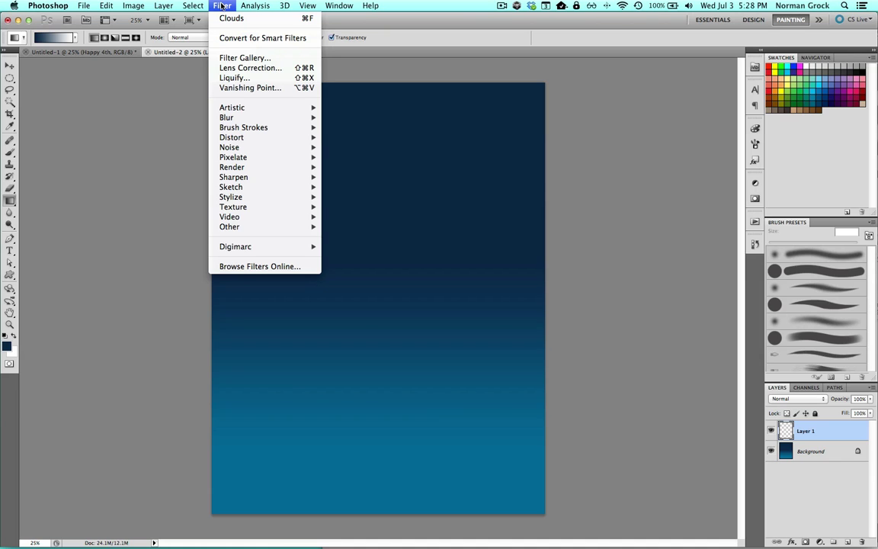
{"action": "mouse_move", "coordinate": [233, 149]}
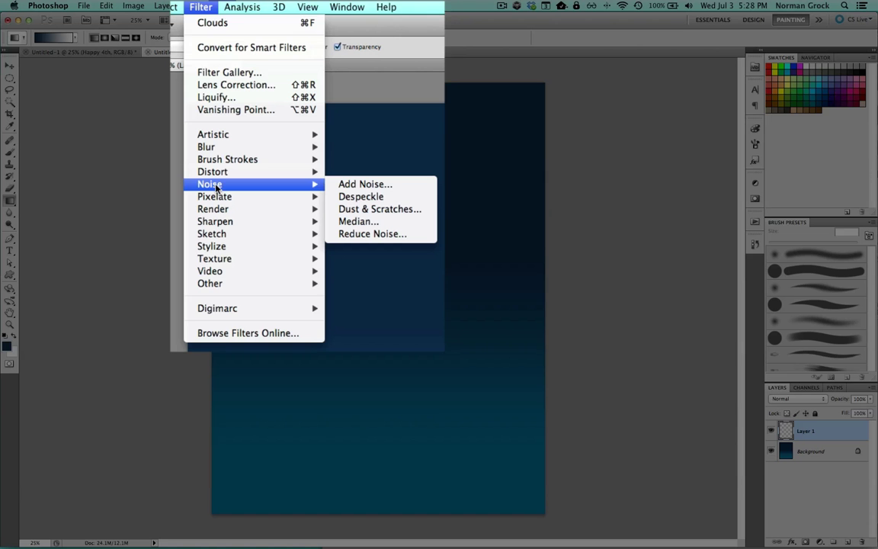
{"action": "mouse_move", "coordinate": [217, 208]}
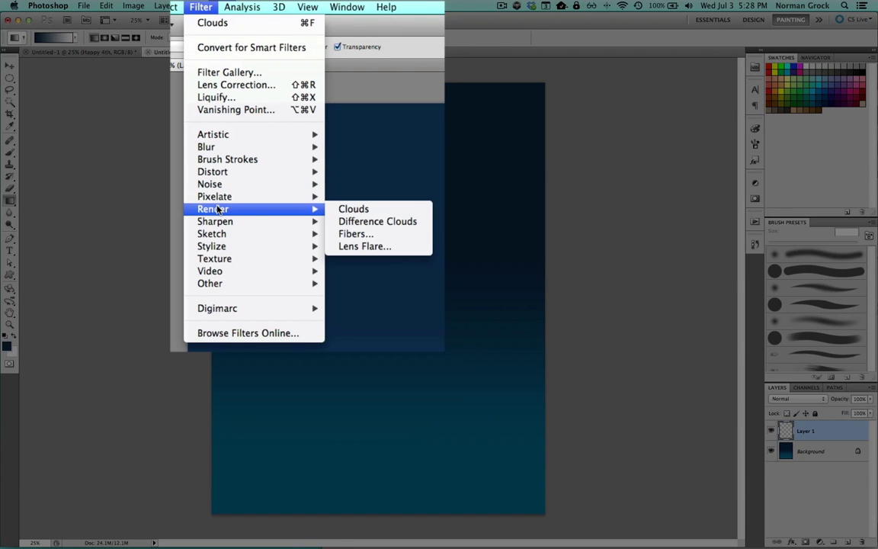
{"action": "left_click", "coordinate": [383, 208]}
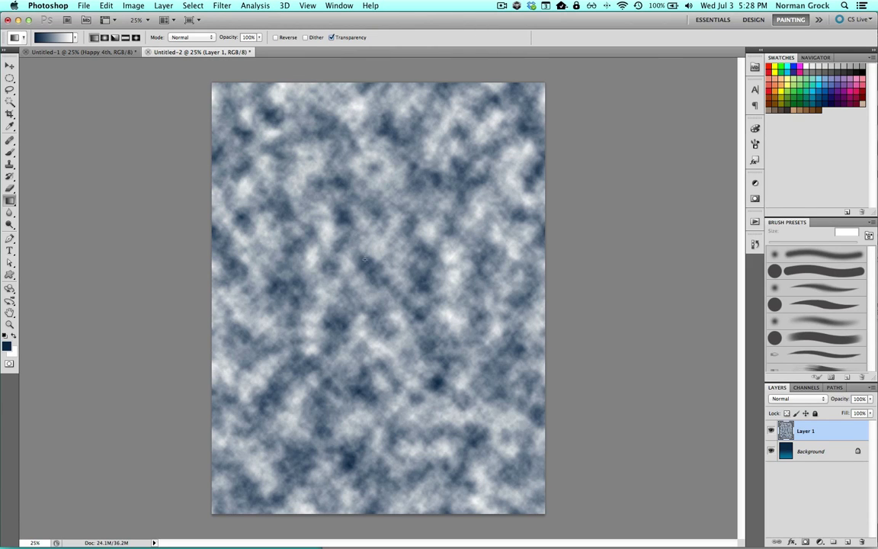
Set the clouds layer to Multiply at 19% opacity and merge it down into the background.
{"action": "left_click", "coordinate": [797, 399]}
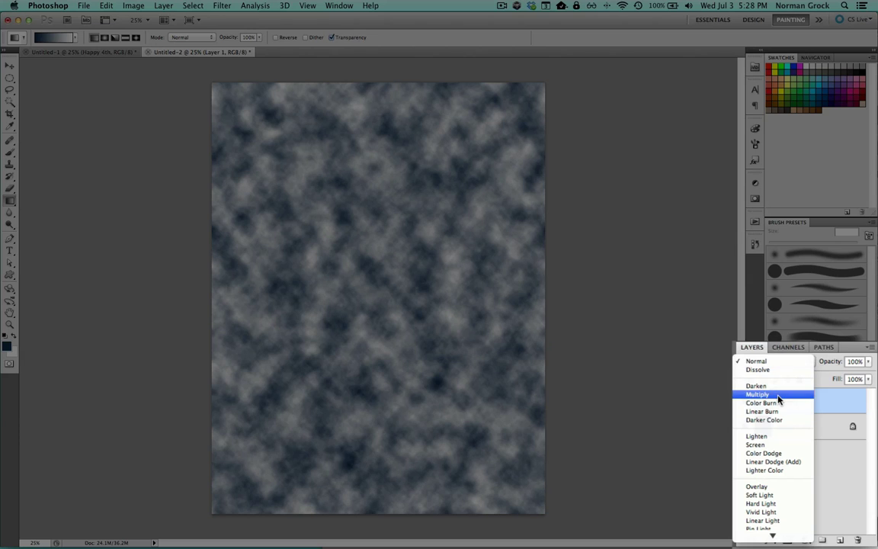
{"action": "left_click", "coordinate": [777, 394]}
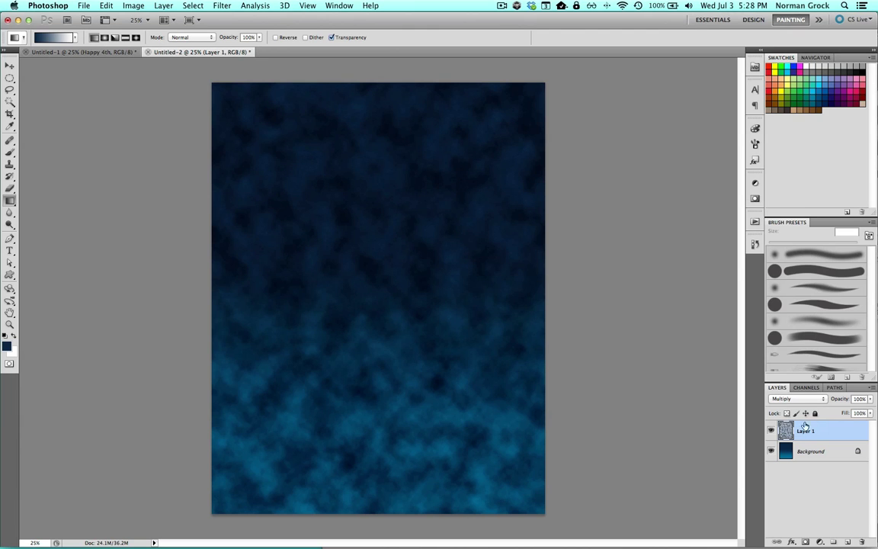
{"action": "left_click_drag", "start_coordinate": [839, 399], "coordinate": [793, 405]}
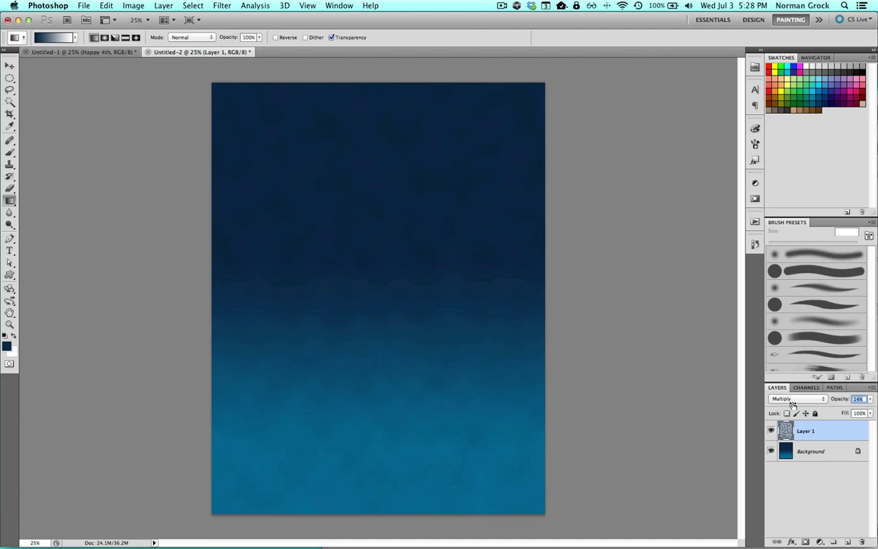
{"action": "key", "text": "Down"}
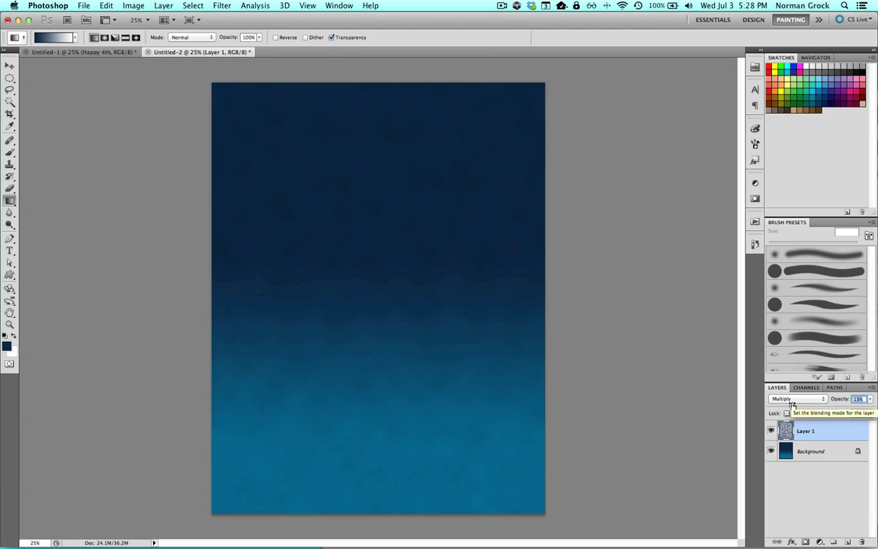
{"action": "type", "text": "19"}
{"action": "key", "text": "Return"}
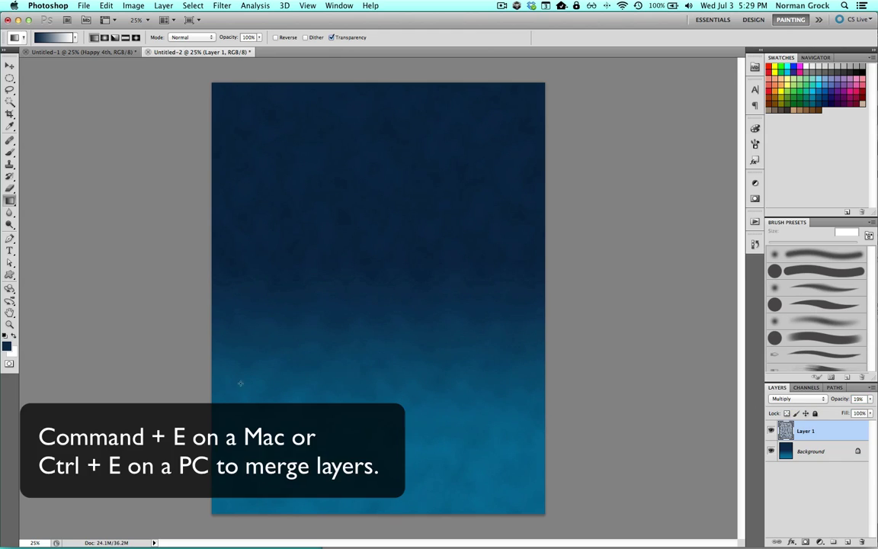
{"action": "key", "text": "super+e"}
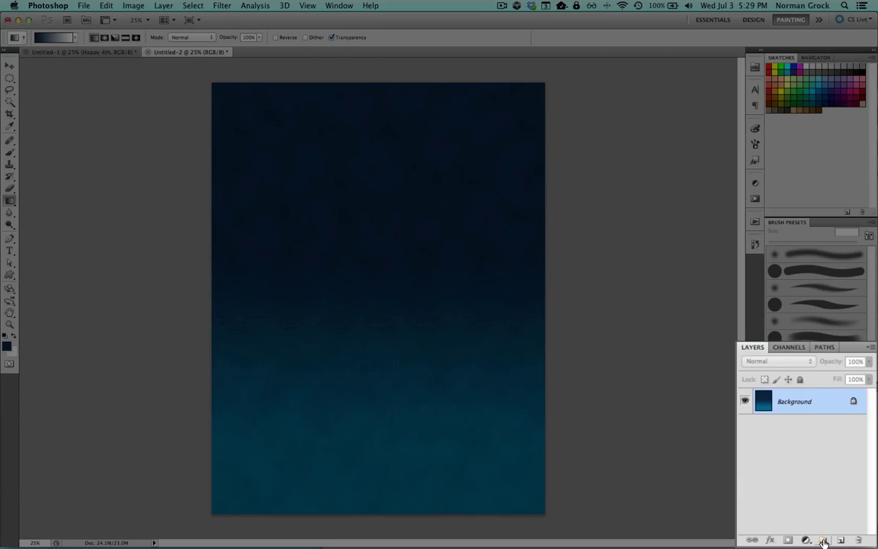
Add Group 1 with a new layer and paint a 1200 px soft white spot in the upper-middle sky.
{"action": "left_click", "coordinate": [824, 540]}
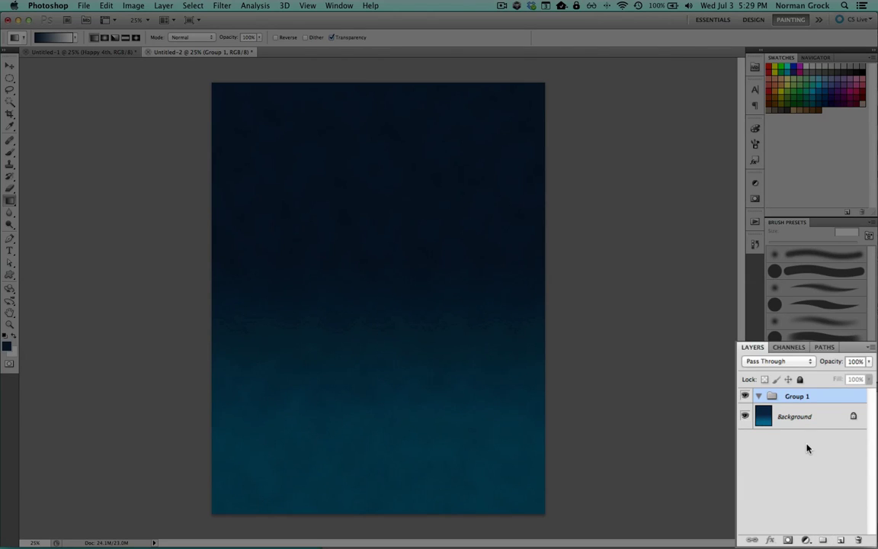
{"action": "left_click", "coordinate": [840, 539]}
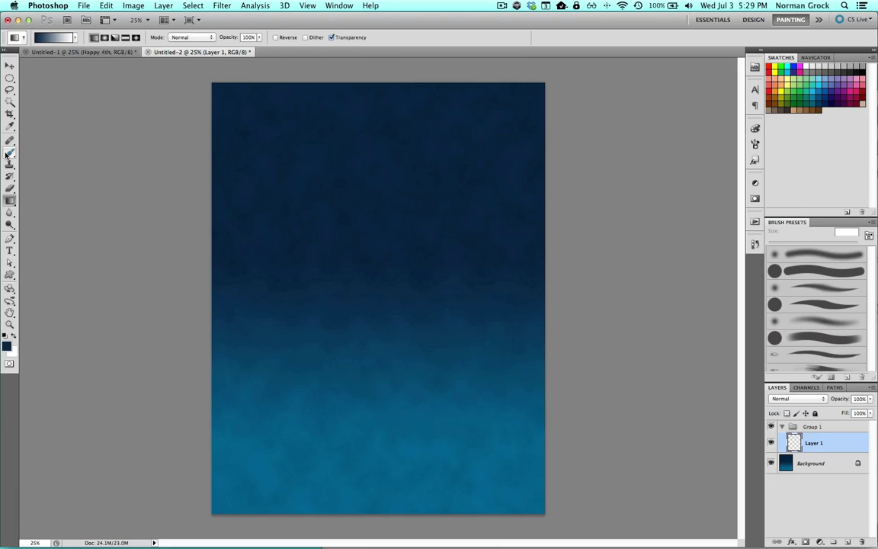
{"action": "left_click", "coordinate": [10, 153]}
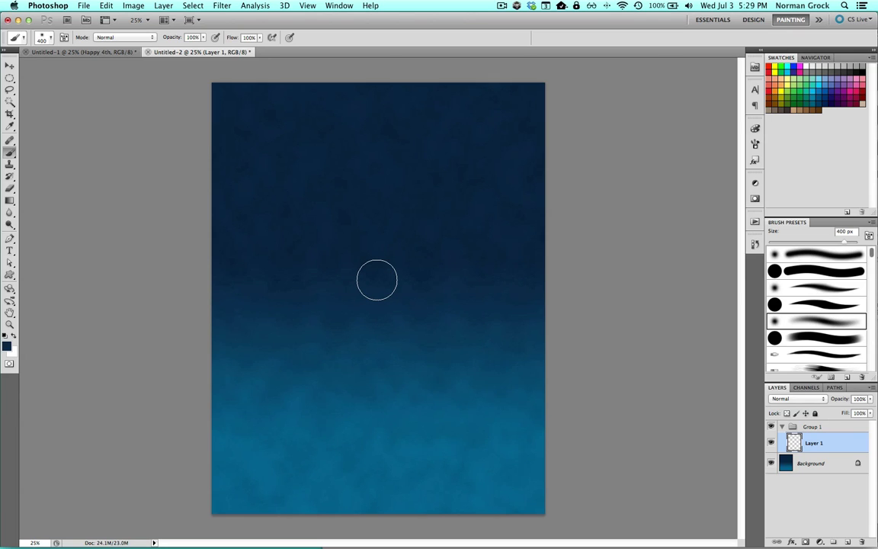
{"action": "key", "text": "bracketright"}
{"action": "key", "text": "bracketright"}
{"action": "key", "text": "bracketright"}
{"action": "key", "text": "bracketright"}
{"action": "key", "text": "bracketright"}
{"action": "key", "text": "bracketright"}
{"action": "key", "text": "bracketright"}
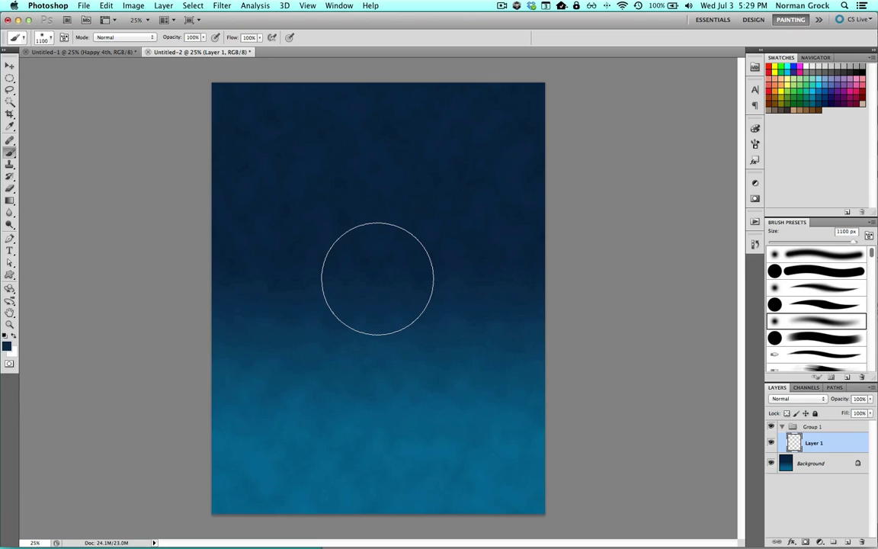
{"action": "key", "text": "bracketright"}
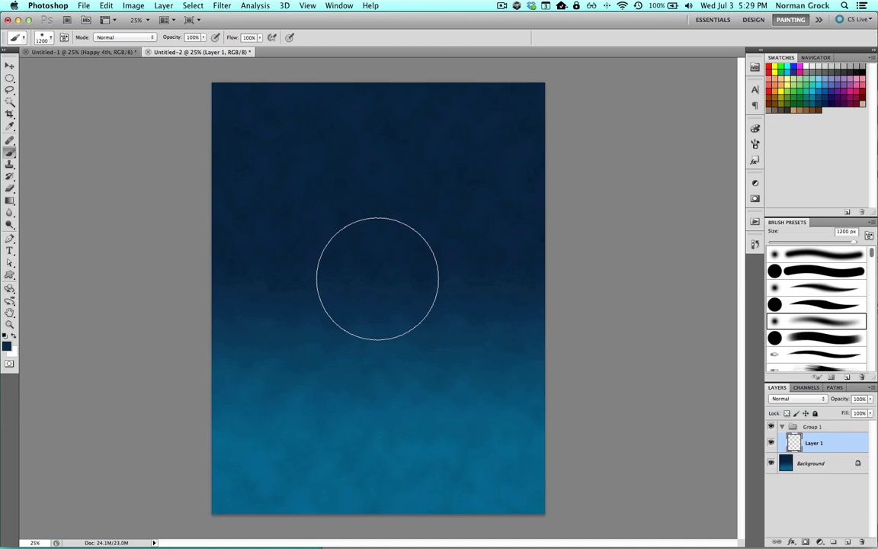
{"action": "key", "text": "x"}
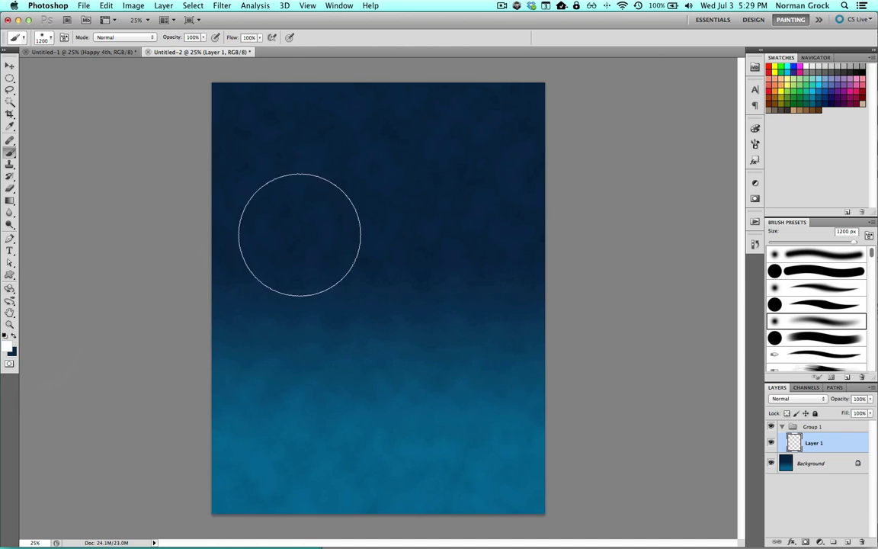
{"action": "left_click", "coordinate": [384, 242]}
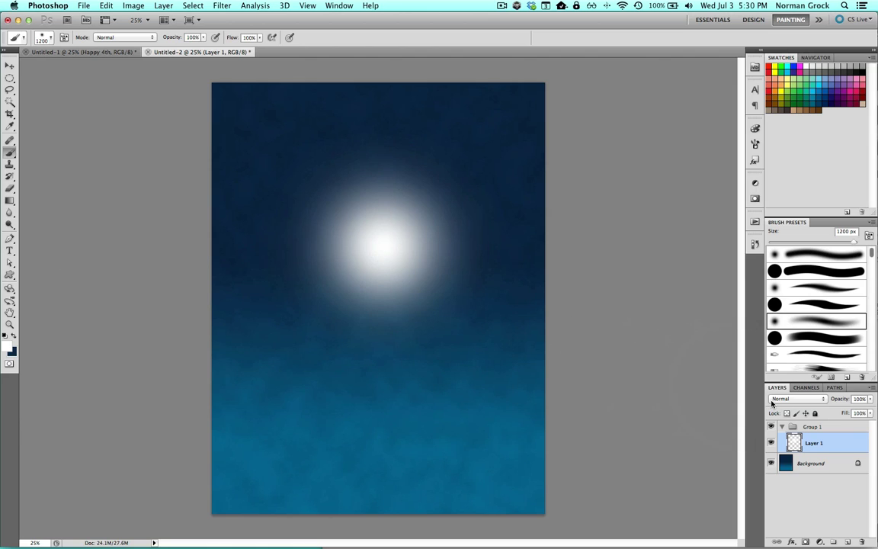
Switch the glow layer to Dissolve blend mode and zoom in to inspect the speckles.
{"action": "left_click", "coordinate": [801, 401]}
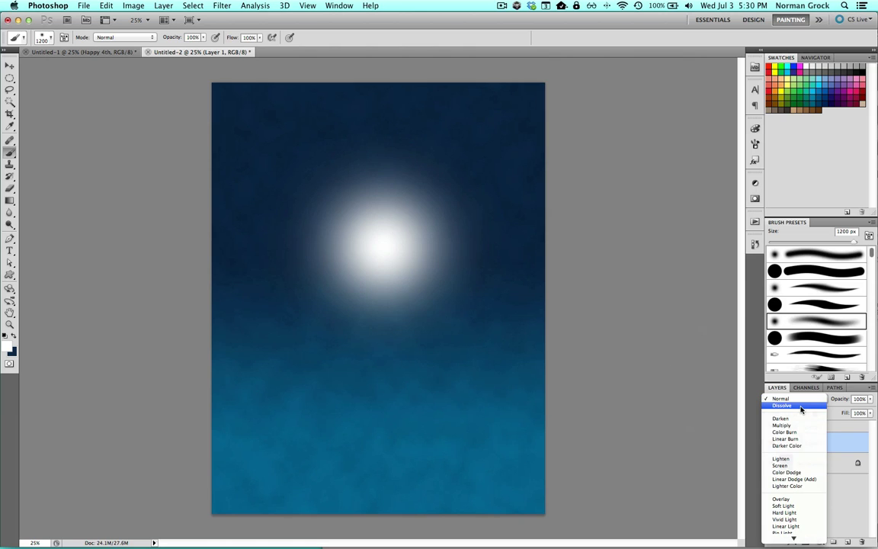
{"action": "left_click", "coordinate": [800, 409]}
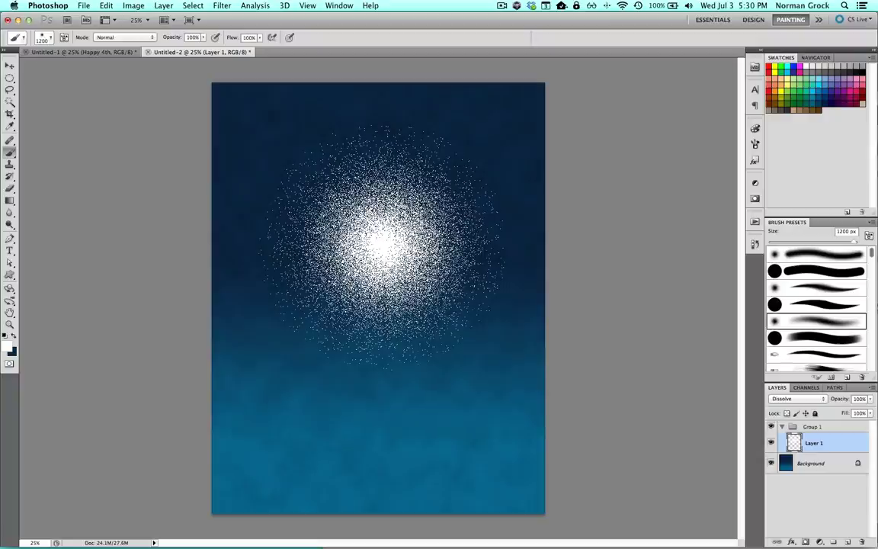
{"action": "left_click", "coordinate": [411, 246], "text": "super"}
{"action": "left_click", "coordinate": [411, 246], "text": "super"}
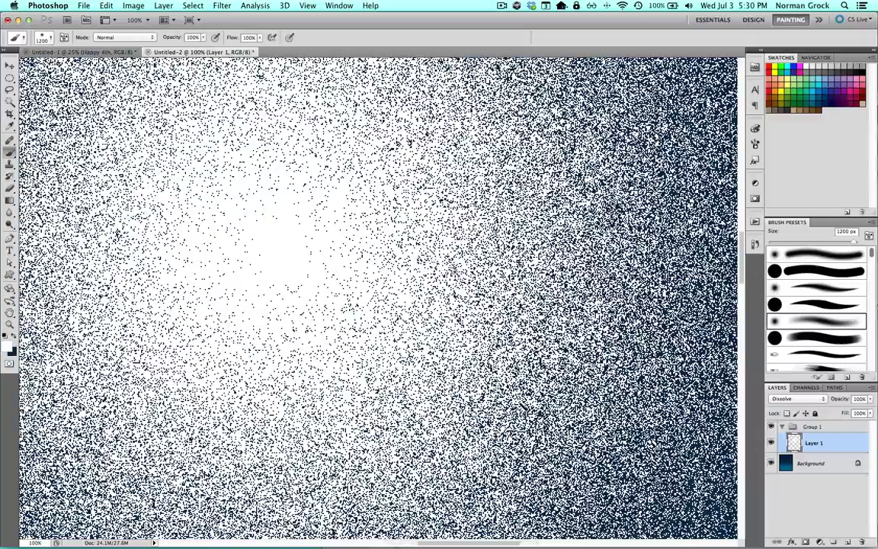
{"action": "left_click", "coordinate": [411, 246], "text": "alt+super"}
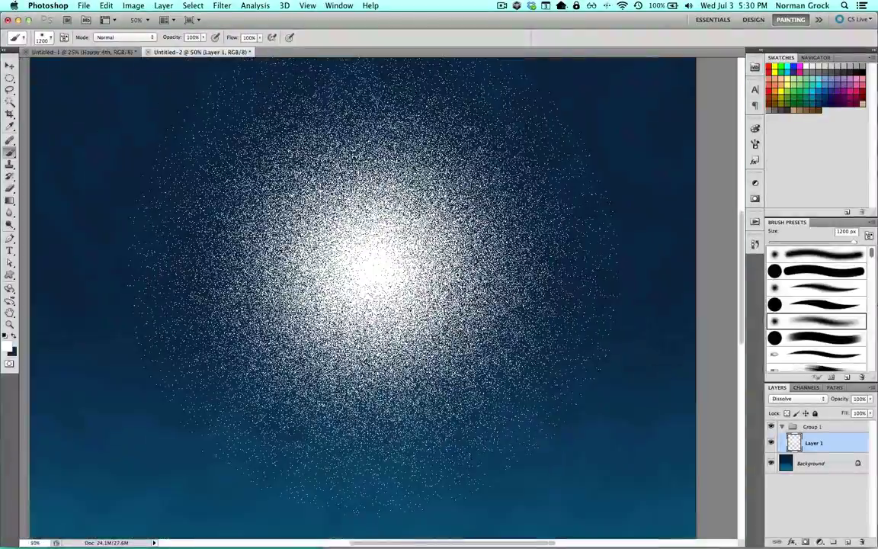
{"action": "left_click", "coordinate": [412, 249], "text": "super"}
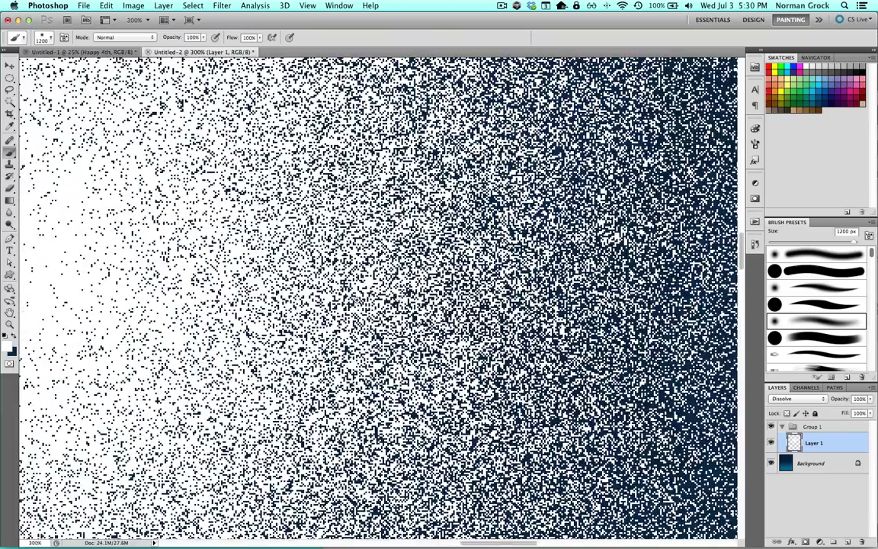
{"action": "left_click", "coordinate": [296, 271], "text": "alt+super"}
{"action": "left_click", "coordinate": [294, 290], "text": "alt+super"}
{"action": "left_click", "coordinate": [295, 290], "text": "alt+super"}
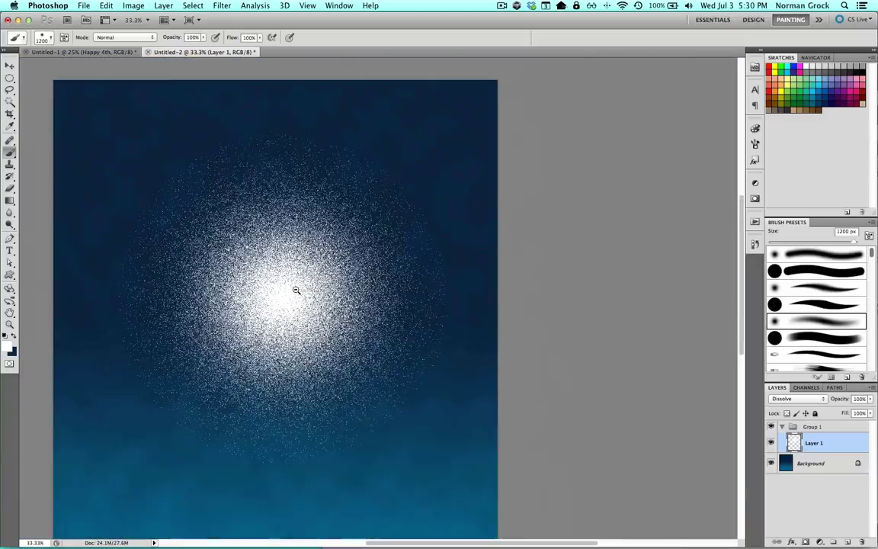
{"action": "left_click", "coordinate": [294, 290], "text": "alt+super"}
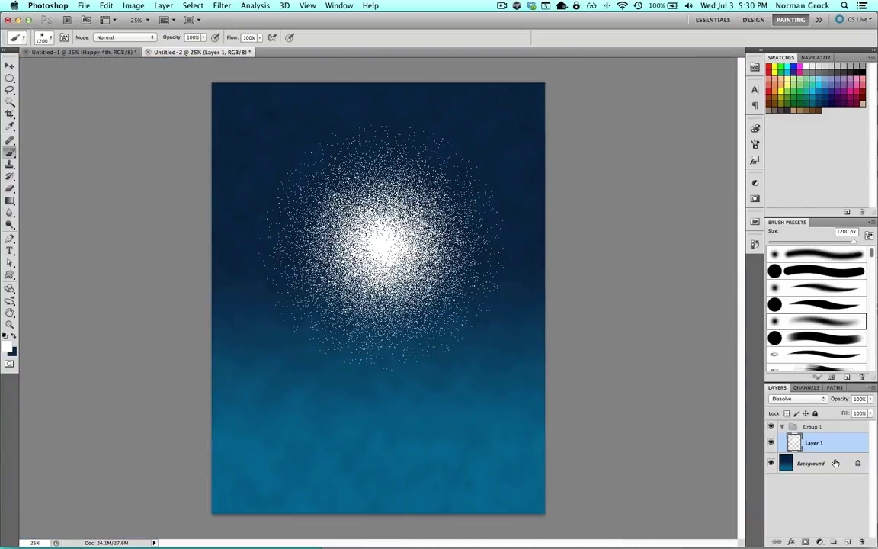
Merge the glow's Layer 1 into a new empty Layer 2 and inspect the sun up close.
{"action": "left_click", "coordinate": [848, 542]}
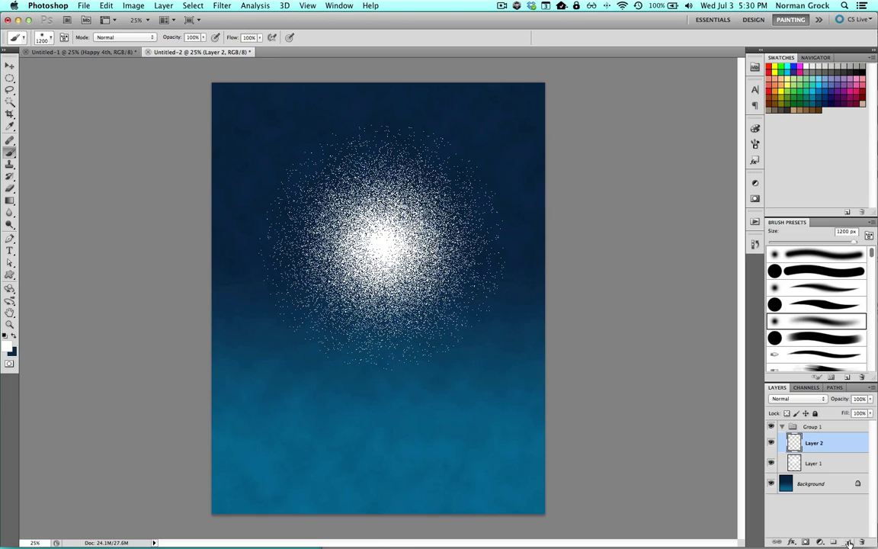
{"action": "left_click", "coordinate": [832, 464], "text": "shift"}
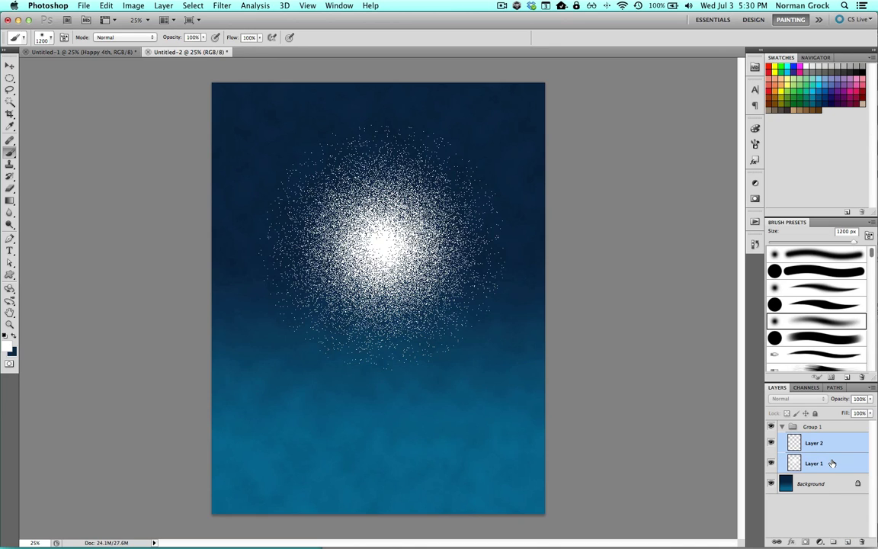
{"action": "left_click", "coordinate": [869, 389]}
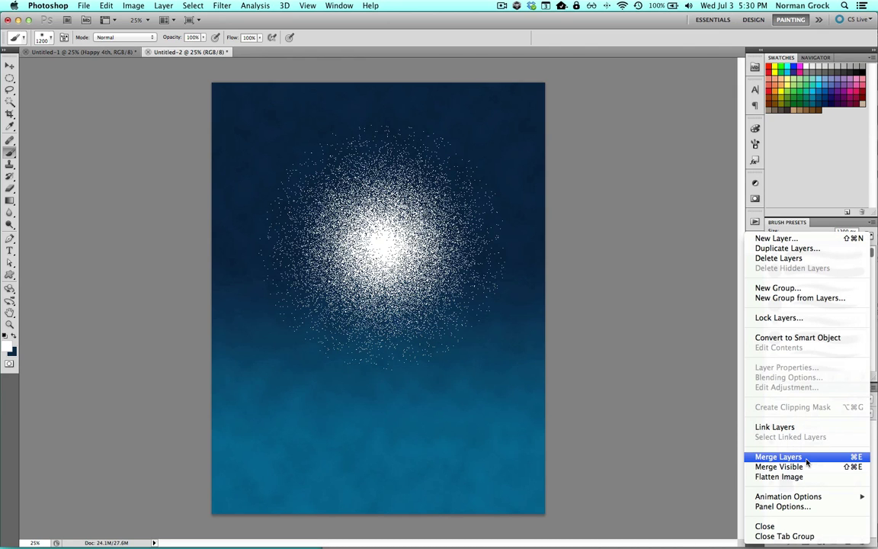
{"action": "left_click", "coordinate": [778, 457]}
{"action": "left_click", "coordinate": [378, 239], "text": "super"}
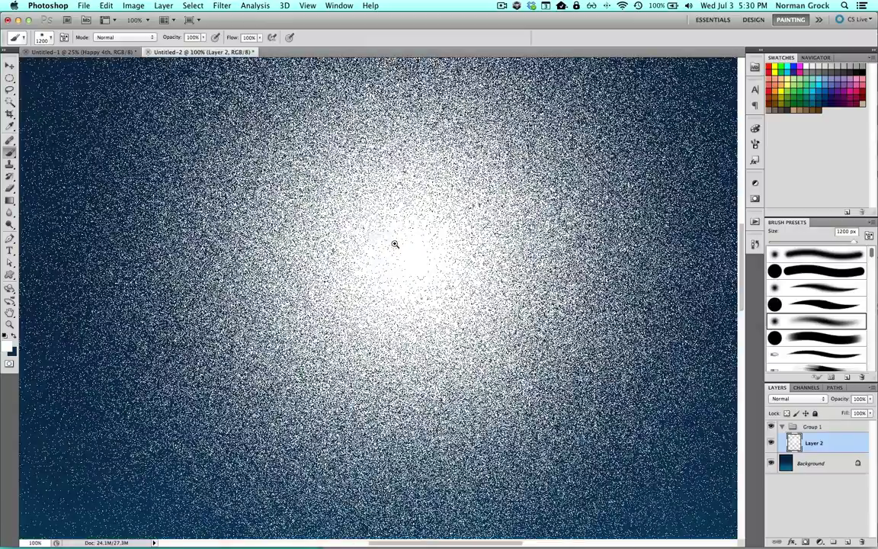
{"action": "left_click", "coordinate": [394, 244], "text": "super"}
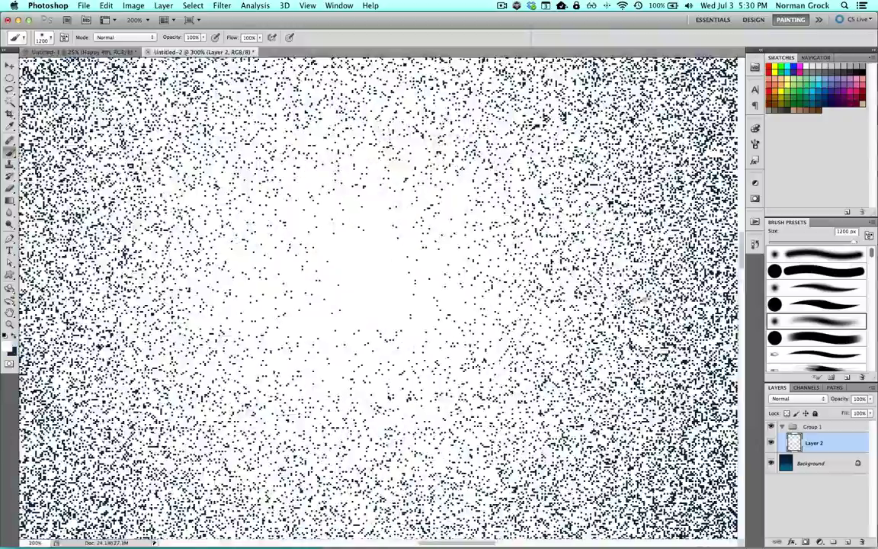
{"action": "left_click", "coordinate": [388, 307], "text": "super"}
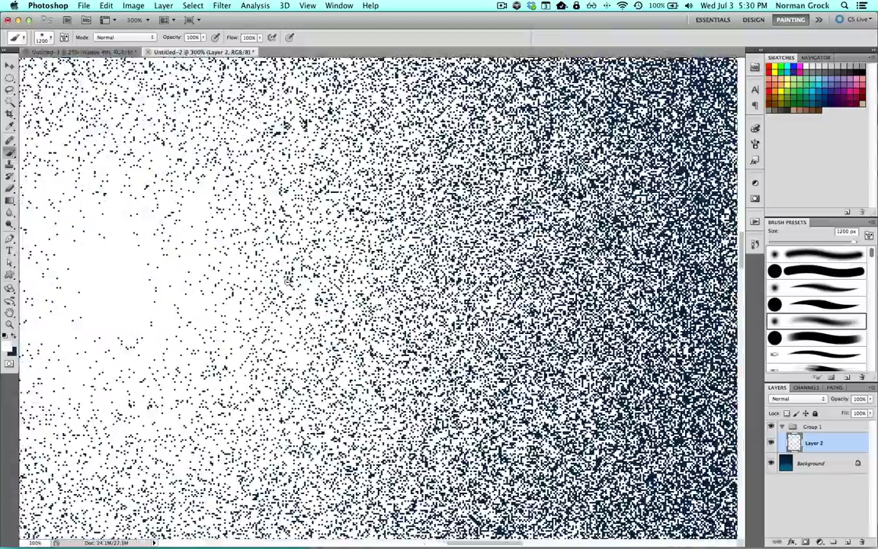
{"action": "left_click", "coordinate": [288, 280], "text": "alt+super"}
{"action": "left_click", "coordinate": [288, 280], "text": "alt+super"}
{"action": "left_click", "coordinate": [289, 281], "text": "alt+super"}
{"action": "left_click", "coordinate": [289, 283], "text": "alt+super"}
{"action": "left_click", "coordinate": [288, 283], "text": "alt+super"}
{"action": "left_click", "coordinate": [288, 282], "text": "alt+super"}
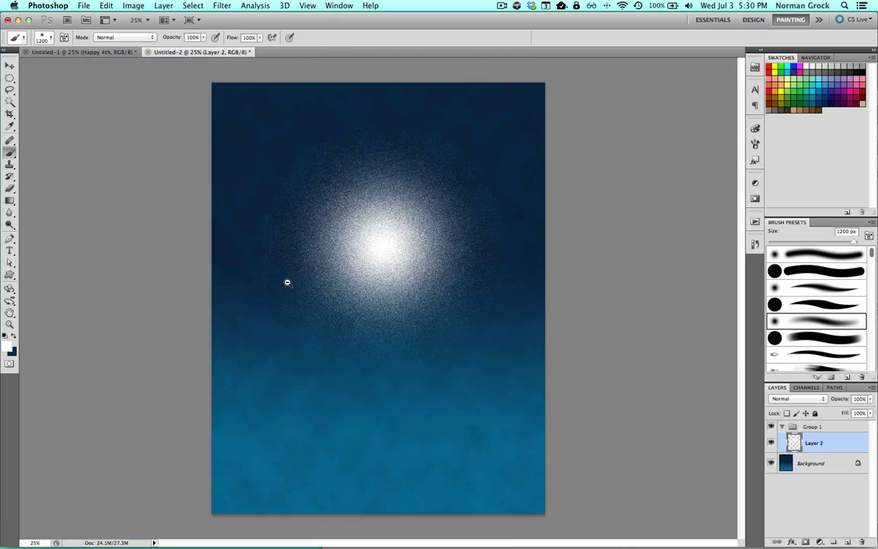
{"action": "left_click", "coordinate": [379, 230], "text": "super"}
{"action": "left_click", "coordinate": [378, 230], "text": "super"}
{"action": "scroll", "coordinate": [378, 245], "scroll_direction": "up", "scroll_amount": 3}
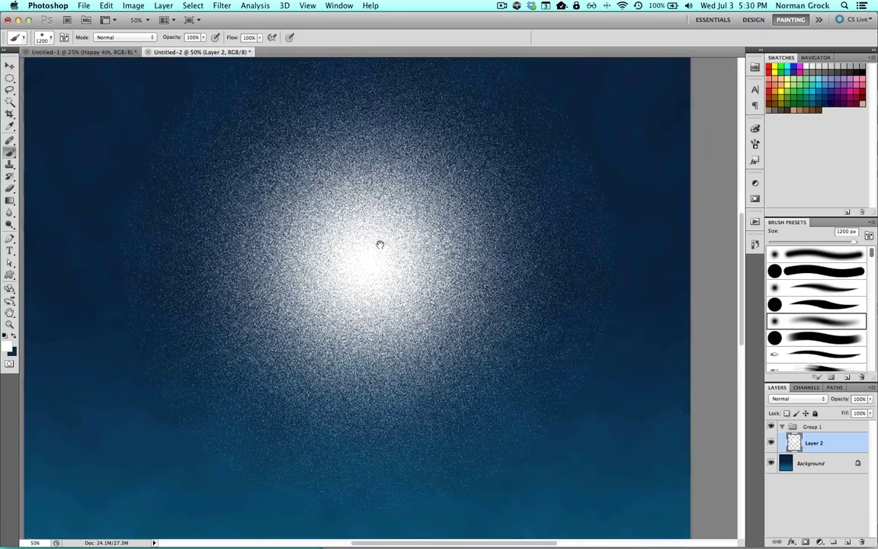
{"action": "left_click", "coordinate": [7, 78]}
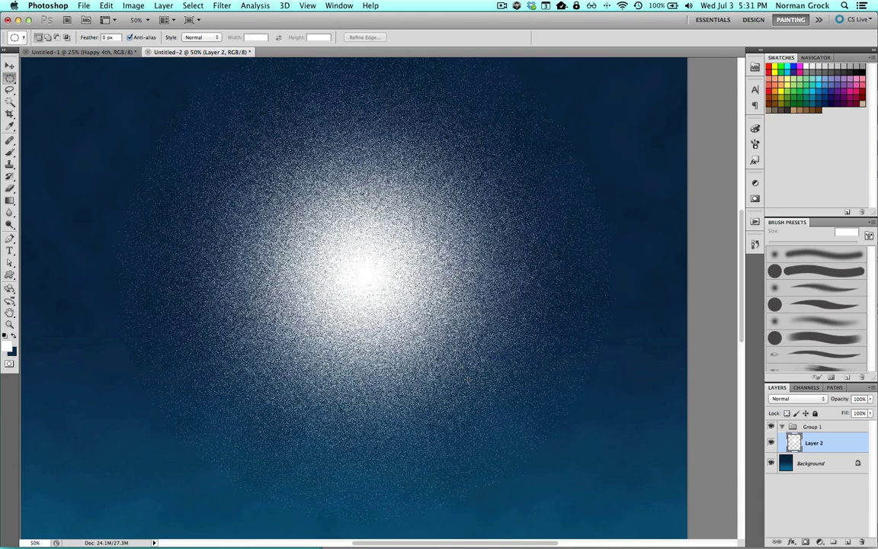
Draw a circular selection over the sun's bright centre and feather it by 30 pixels.
{"action": "left_click_drag", "start_coordinate": [279, 190], "coordinate": [451, 366]}
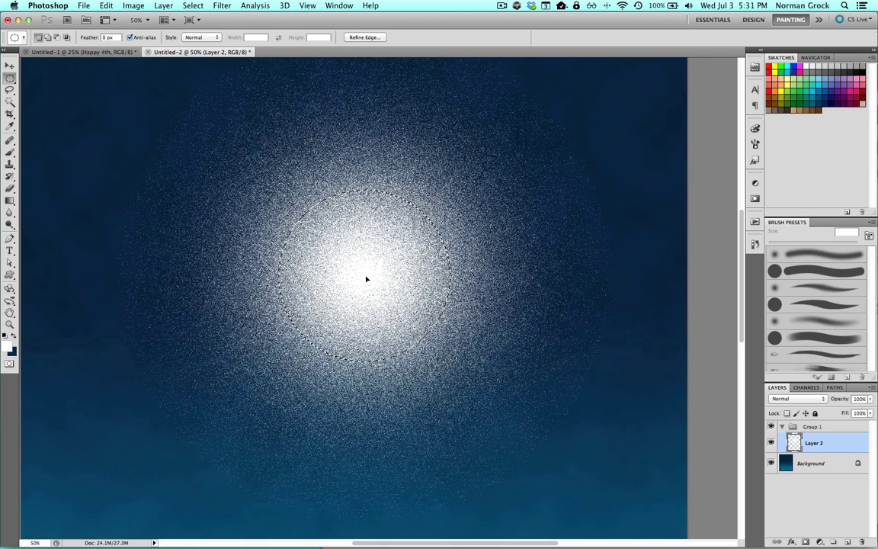
{"action": "left_click", "coordinate": [219, 5]}
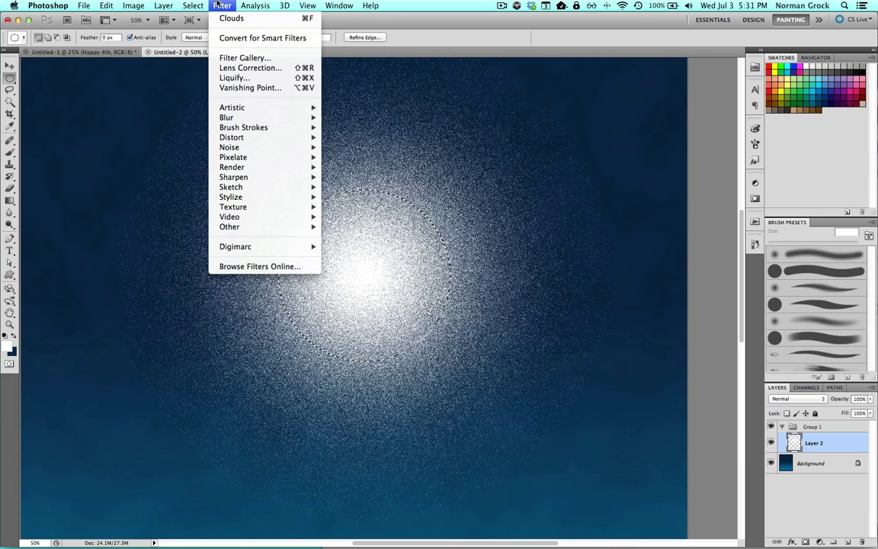
{"action": "mouse_move", "coordinate": [193, 6]}
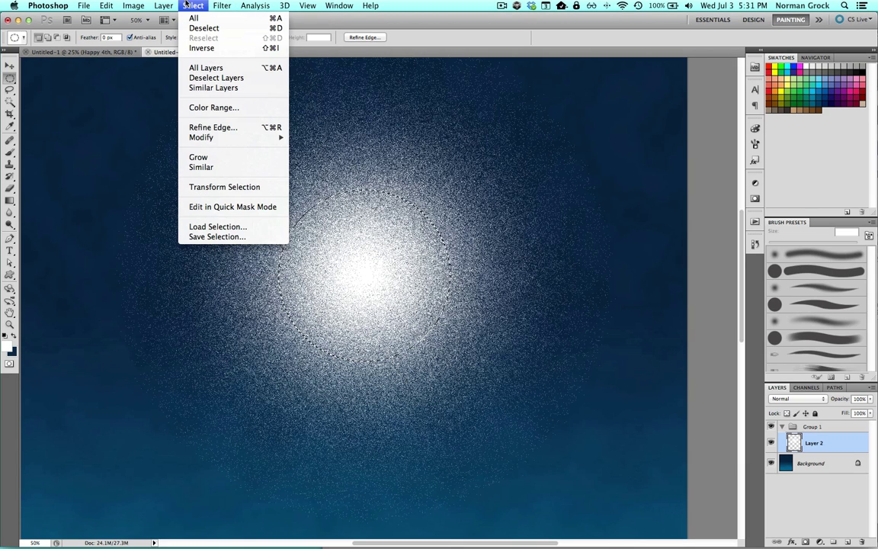
{"action": "mouse_move", "coordinate": [194, 138]}
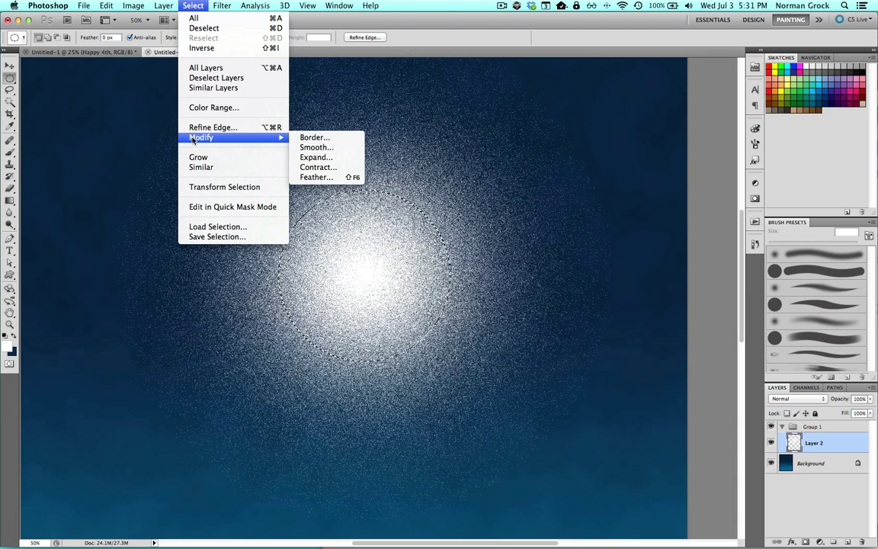
{"action": "left_click", "coordinate": [318, 177]}
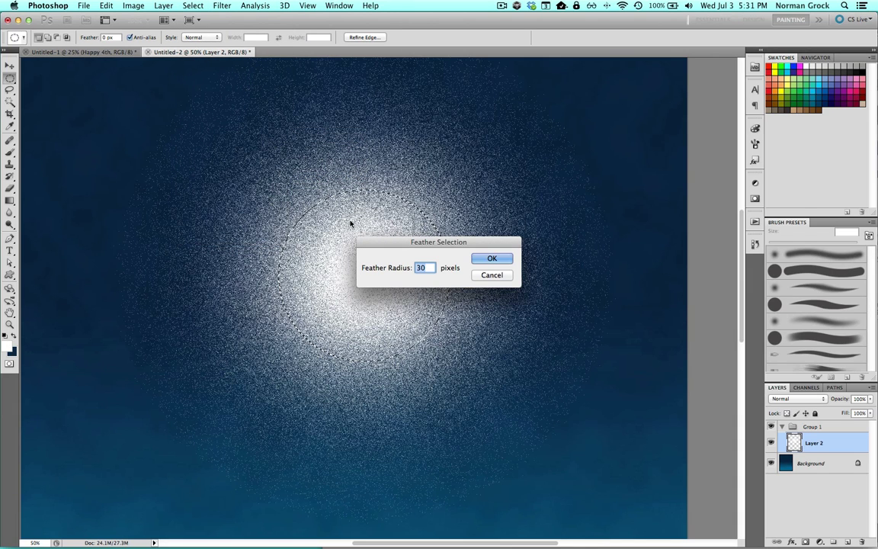
{"action": "key", "text": "Return"}
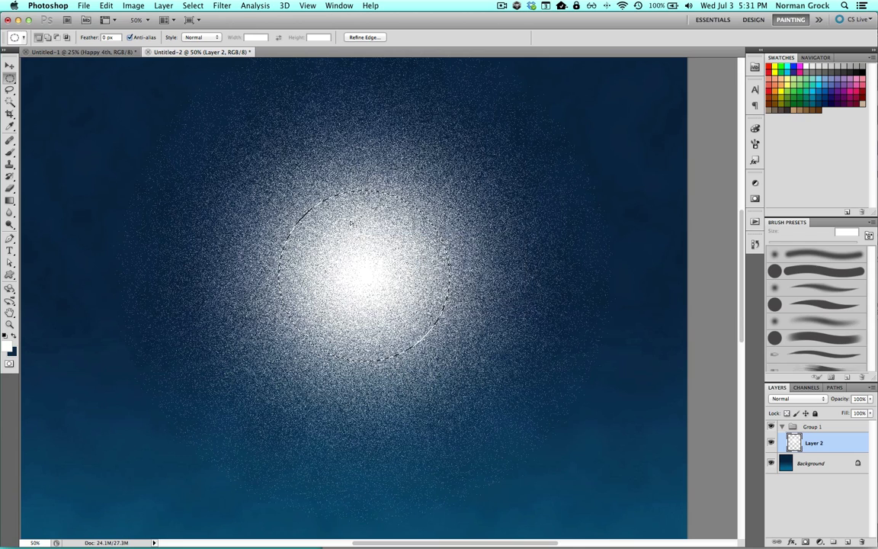
Apply a Zoom radial blur of amount 80, Good quality, to the circle, then deselect.
{"action": "left_click", "coordinate": [221, 6]}
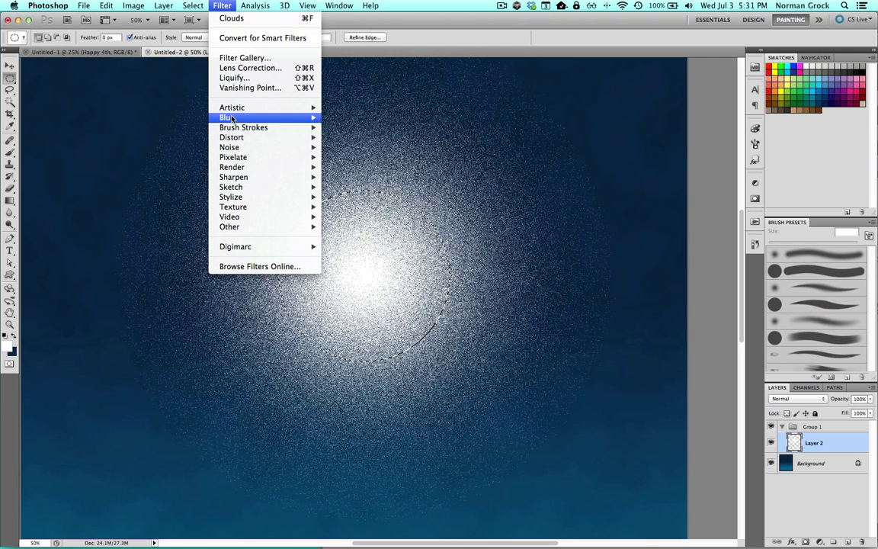
{"action": "mouse_move", "coordinate": [230, 119]}
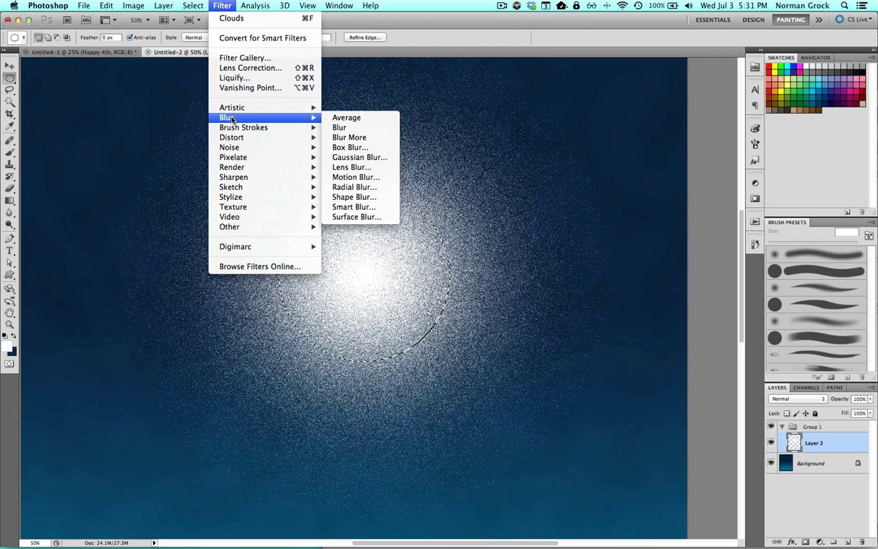
{"action": "left_click", "coordinate": [372, 189]}
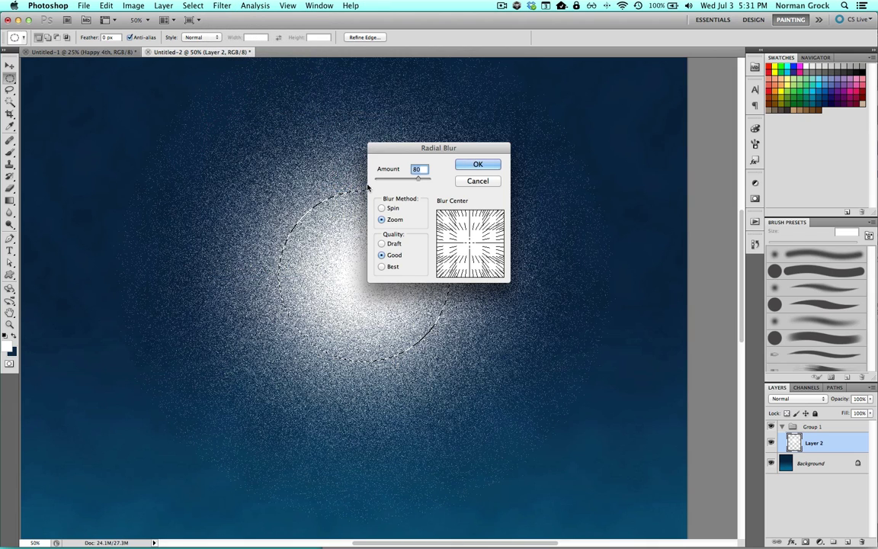
{"action": "left_click_drag", "start_coordinate": [406, 157], "coordinate": [518, 160]}
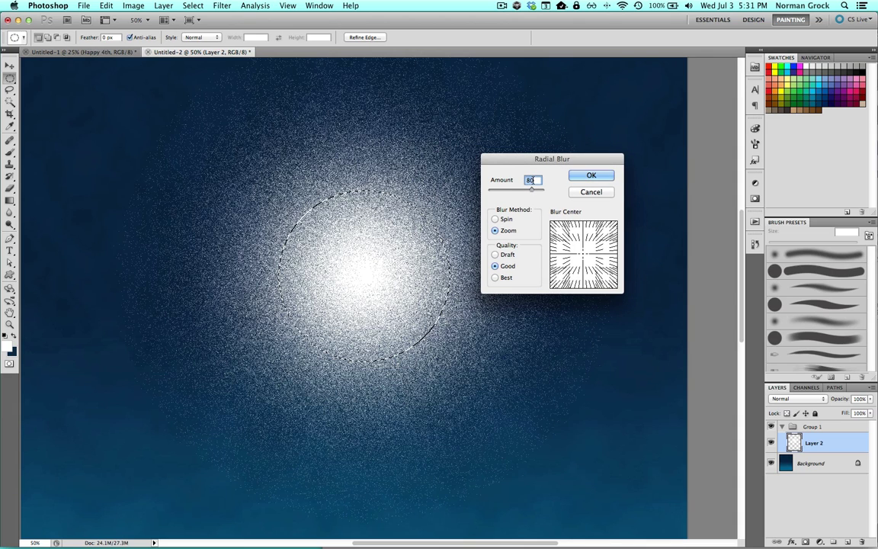
{"action": "left_click", "coordinate": [577, 175]}
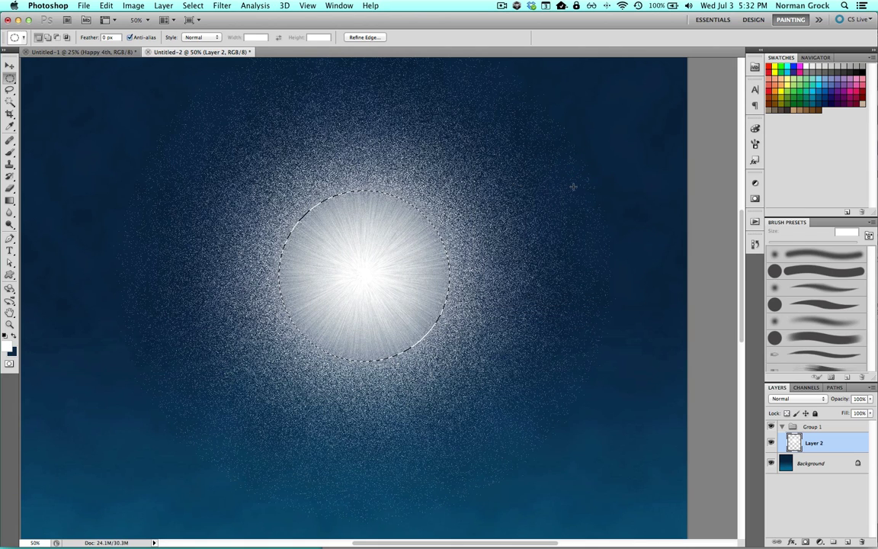
{"action": "left_click", "coordinate": [326, 243]}
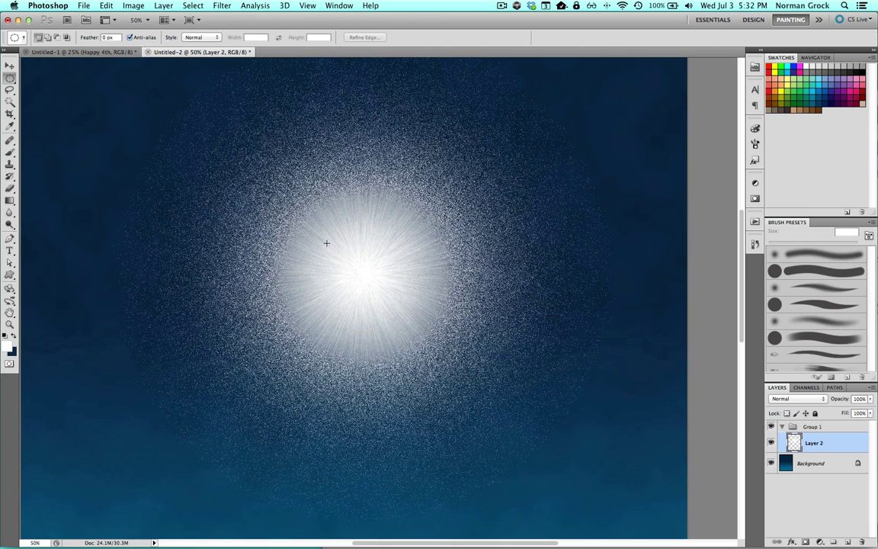
Zoom in to check the light streaks, then return to a centred full view of the poster.
{"action": "left_click", "coordinate": [367, 250]}
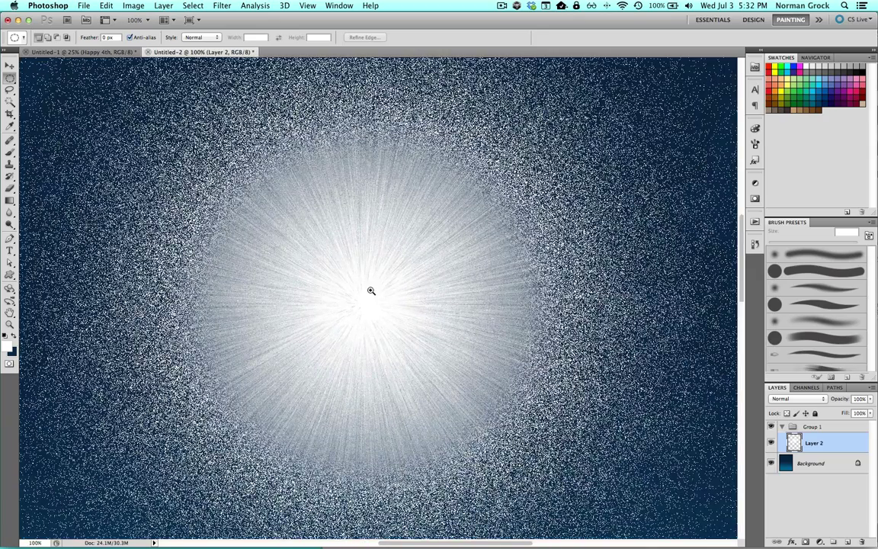
{"action": "left_click", "coordinate": [371, 290], "text": "alt"}
{"action": "left_click", "coordinate": [373, 289]}
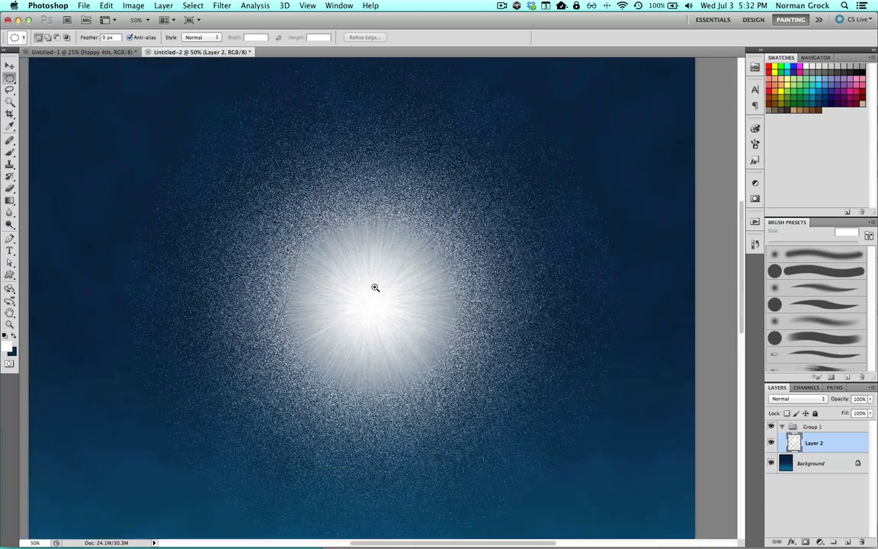
{"action": "left_click", "coordinate": [375, 287]}
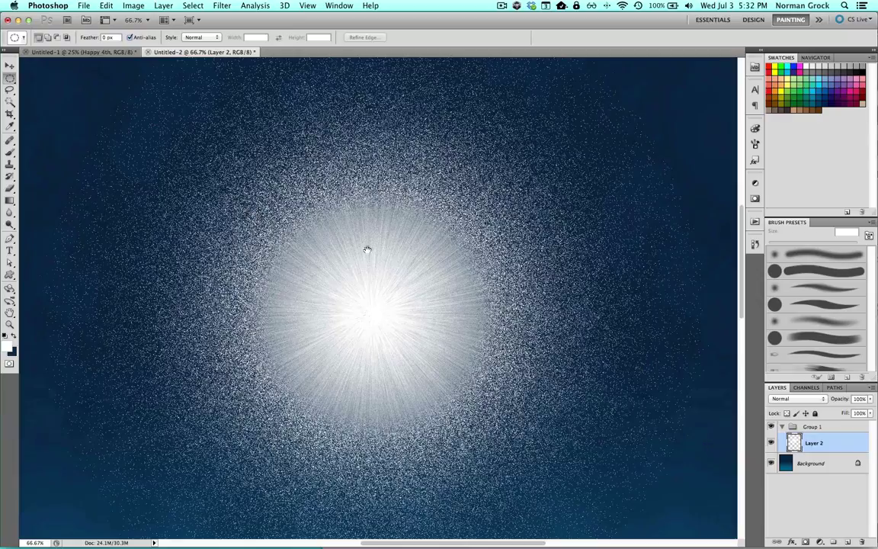
{"action": "left_click", "coordinate": [367, 250], "text": "alt"}
{"action": "left_click", "coordinate": [313, 261], "text": "alt"}
{"action": "left_click", "coordinate": [313, 261]}
{"action": "left_click", "coordinate": [313, 260]}
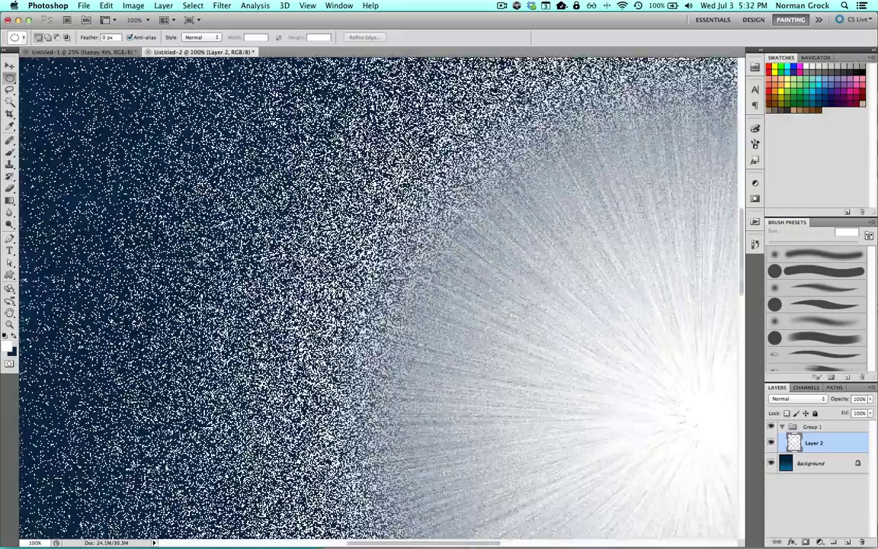
{"action": "left_click", "coordinate": [291, 243]}
{"action": "left_click", "coordinate": [564, 294]}
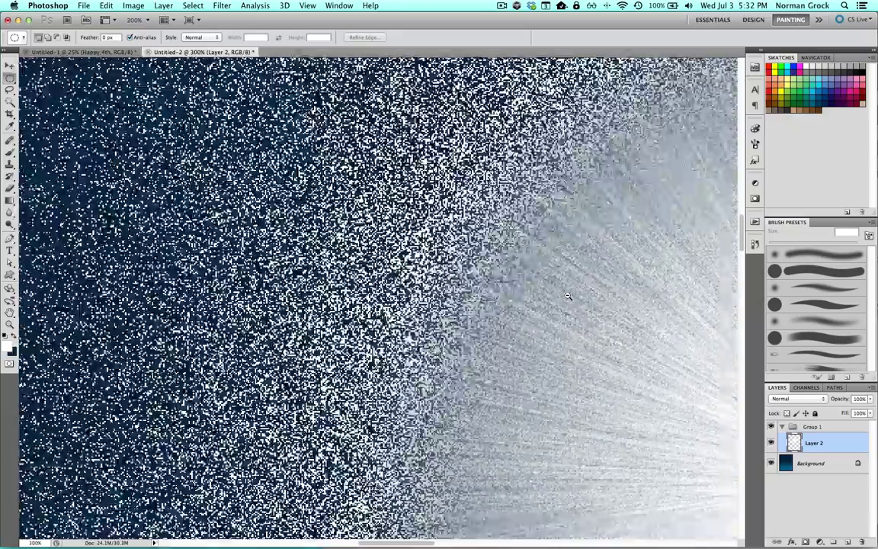
{"action": "left_click", "coordinate": [568, 296], "text": "alt"}
{"action": "left_click", "coordinate": [569, 295], "text": "alt"}
{"action": "left_click", "coordinate": [588, 303], "text": "alt"}
{"action": "left_click", "coordinate": [587, 303], "text": "alt"}
{"action": "left_click", "coordinate": [559, 294], "text": "alt"}
{"action": "left_click_drag", "start_coordinate": [559, 294], "coordinate": [327, 266]}
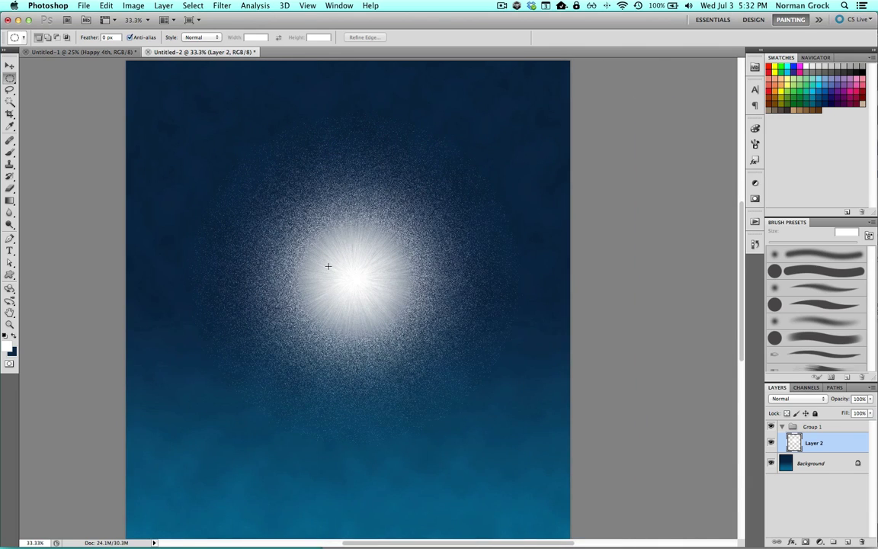
Apply Blur More to the glow layer and repeat the filter to smooth the speckles.
{"action": "left_click", "coordinate": [191, 5]}
{"action": "mouse_move", "coordinate": [215, 5]}
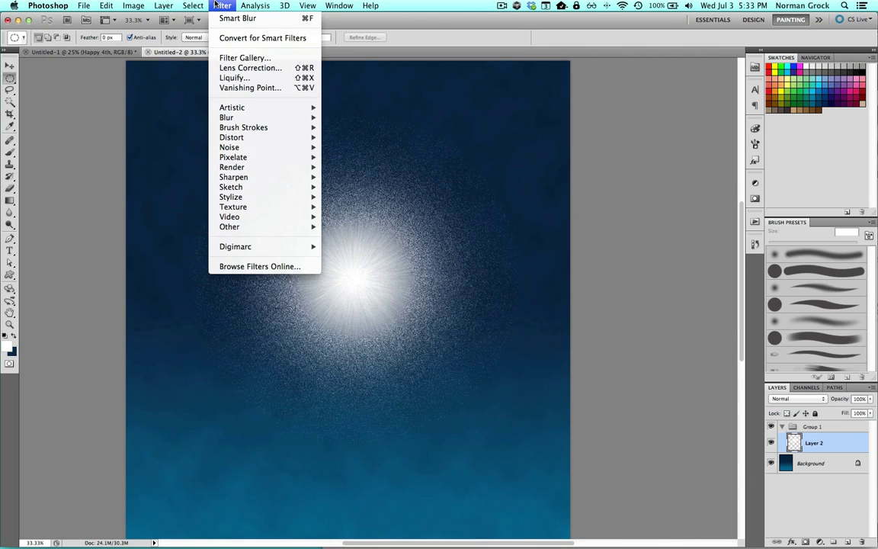
{"action": "mouse_move", "coordinate": [229, 117]}
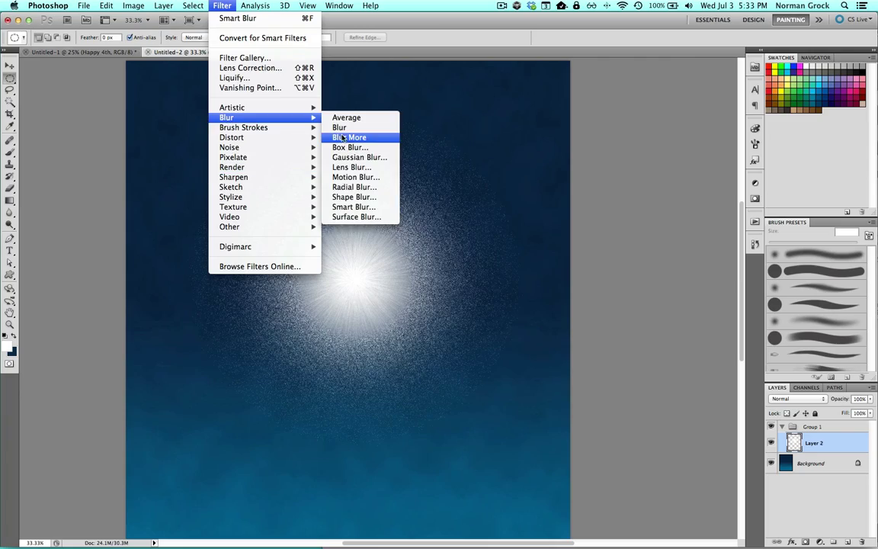
{"action": "left_click", "coordinate": [377, 138]}
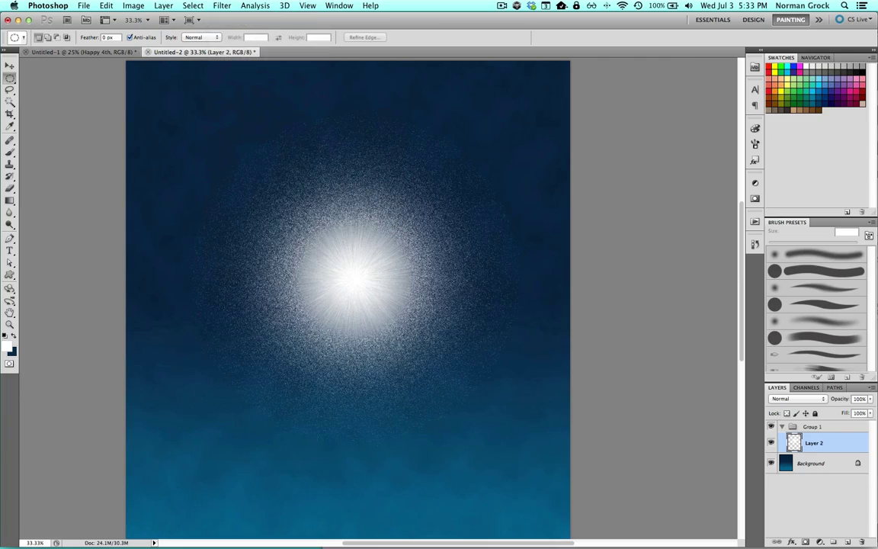
{"action": "scroll", "coordinate": [302, 270], "scroll_direction": "up", "scroll_amount": 5}
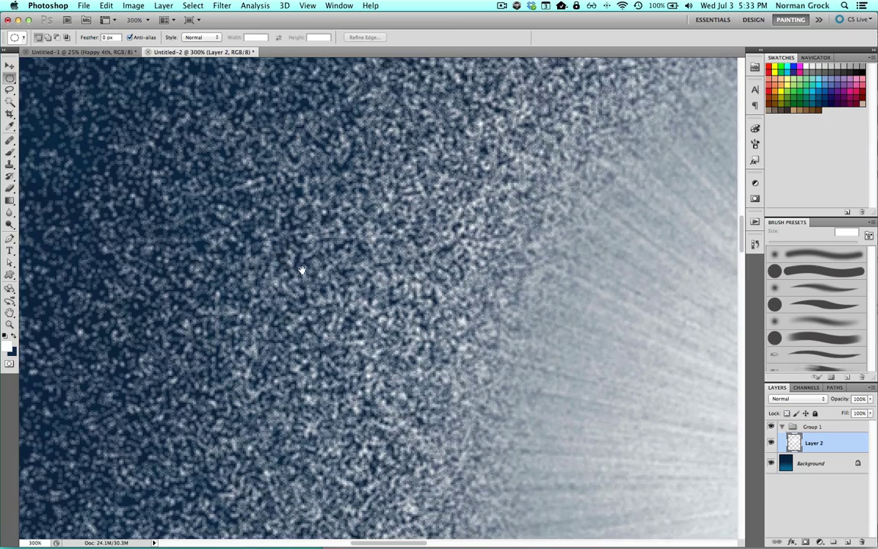
{"action": "left_click", "coordinate": [222, 5]}
{"action": "left_click", "coordinate": [228, 16]}
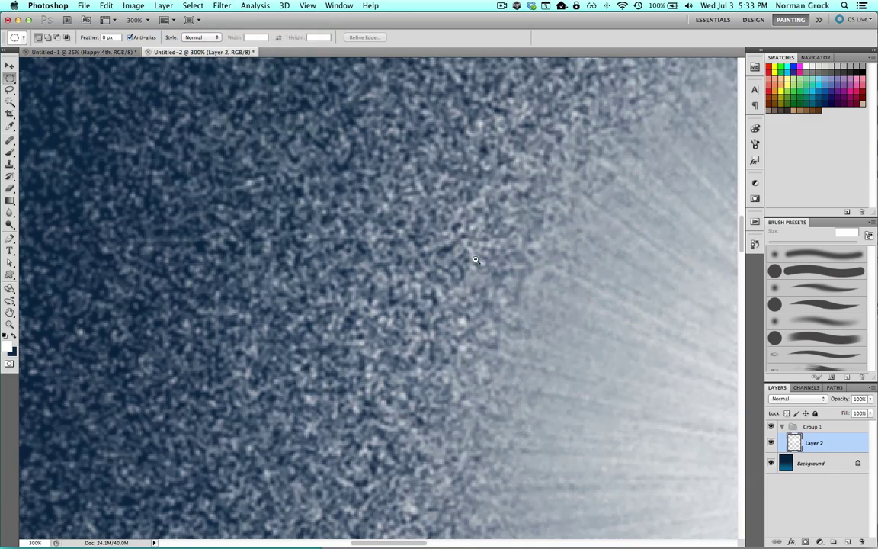
{"action": "scroll", "coordinate": [476, 260], "scroll_direction": "down", "scroll_amount": 4}
{"action": "left_click_drag", "start_coordinate": [429, 278], "coordinate": [408, 257]}
{"action": "scroll", "coordinate": [410, 278], "scroll_direction": "down", "scroll_amount": 2}
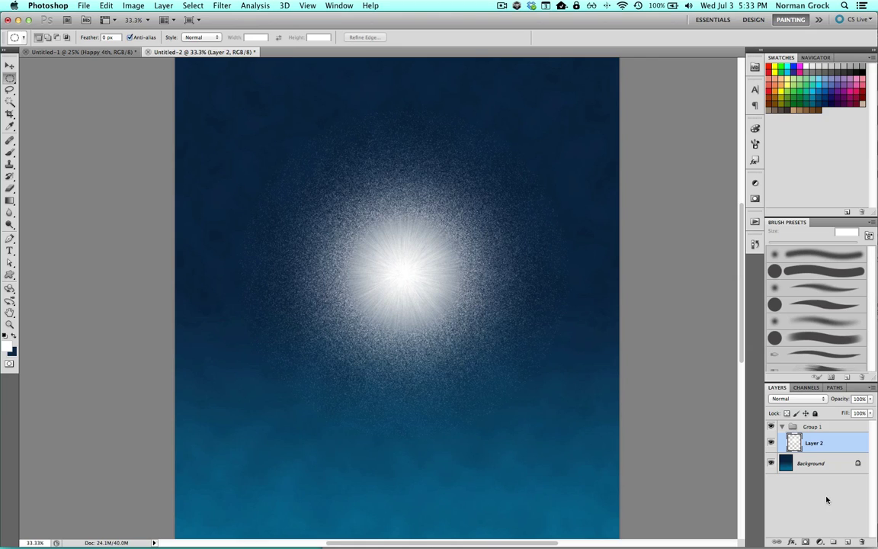
Add Layer 3 and paint a slightly smaller soft white dab at the glow centre.
{"action": "left_click", "coordinate": [835, 542]}
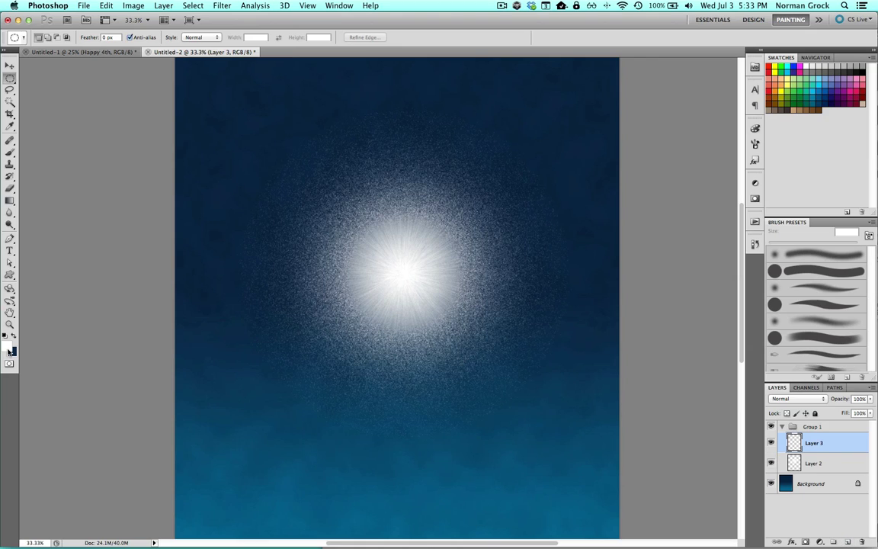
{"action": "left_click", "coordinate": [9, 152]}
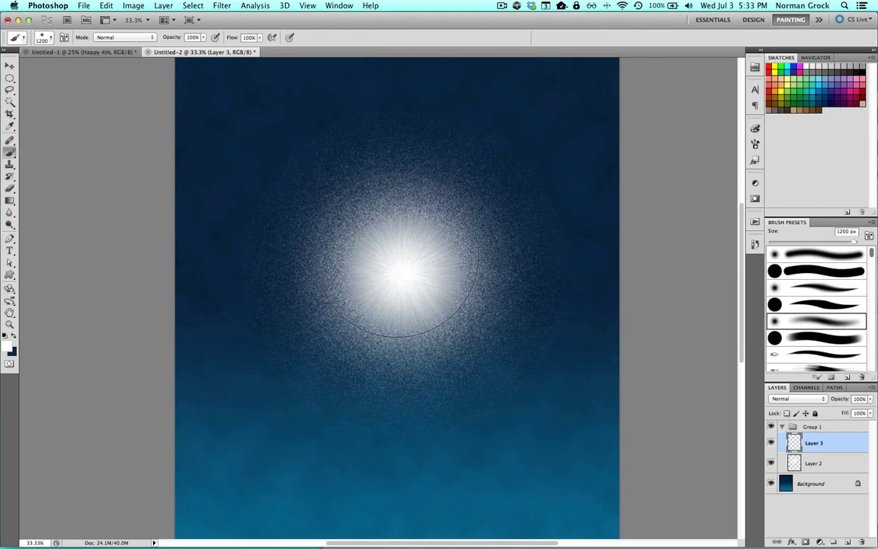
{"action": "key", "text": "bracketleft"}
{"action": "key", "text": "bracketleft"}
{"action": "key", "text": "bracketleft"}
{"action": "key", "text": "bracketleft"}
{"action": "key", "text": "bracketleft"}
{"action": "key", "text": "bracketleft"}
{"action": "key", "text": "bracketleft"}
{"action": "key", "text": "bracketleft"}
{"action": "key", "text": "bracketleft"}
{"action": "key", "text": "bracketleft"}
{"action": "key", "text": "bracketleft"}
{"action": "key", "text": "bracketleft"}
{"action": "left_click", "coordinate": [404, 268], "text": "super"}
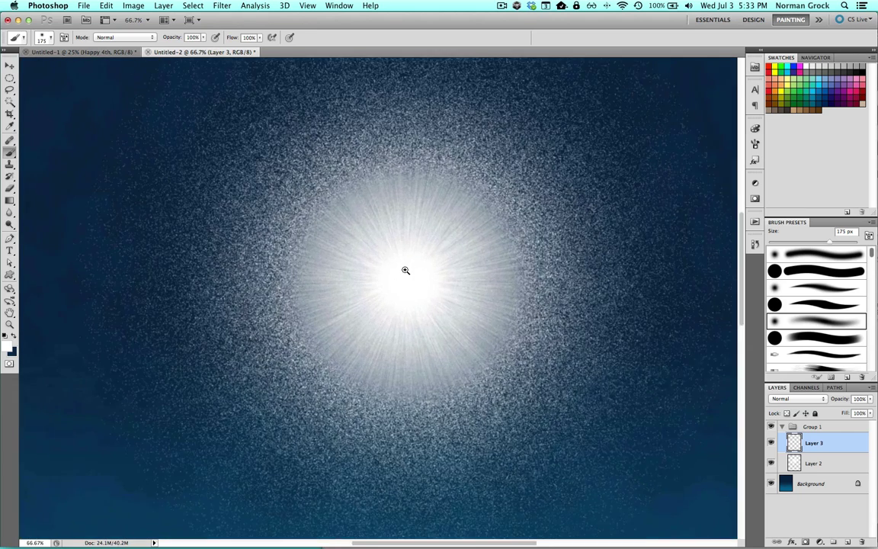
Toggle Layer 3's visibility to compare the glow, then add an empty Layer 4.
{"action": "left_click", "coordinate": [771, 443]}
{"action": "left_click", "coordinate": [770, 446]}
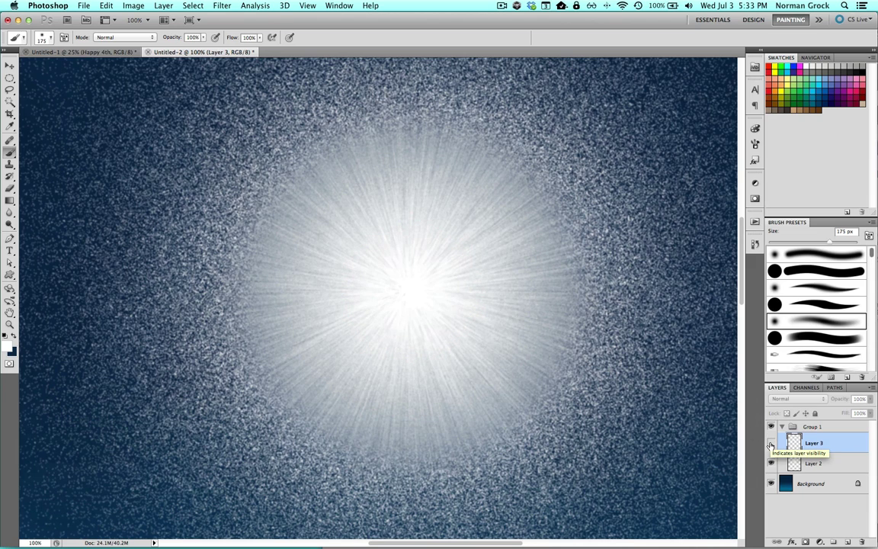
{"action": "left_click", "coordinate": [770, 445]}
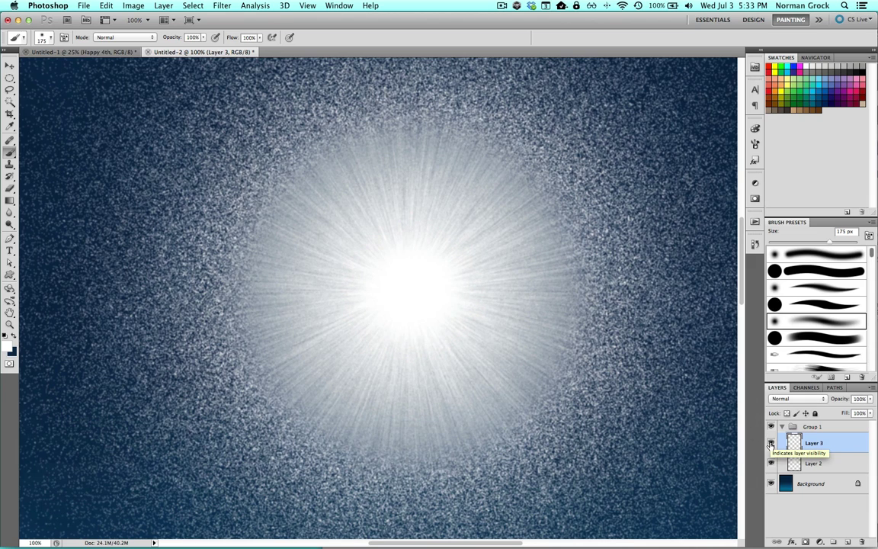
{"action": "left_click", "coordinate": [408, 303], "text": "alt"}
{"action": "left_click", "coordinate": [407, 303], "text": "alt"}
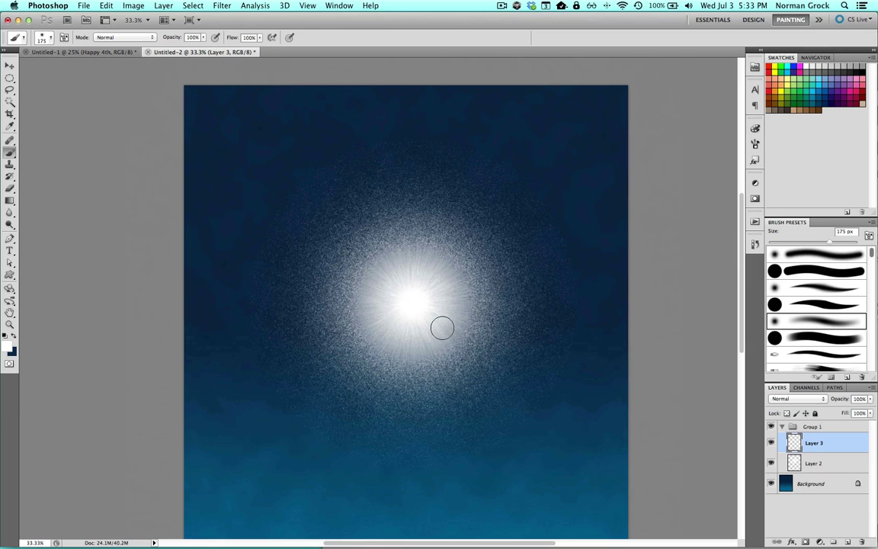
{"action": "left_click", "coordinate": [847, 542]}
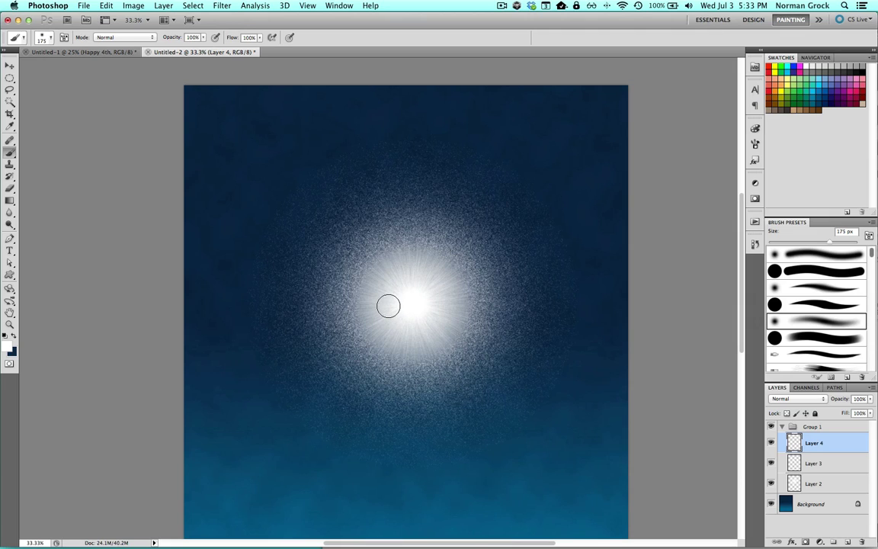
Shrink the brush, lower its opacity, and paint a faint light trail up-left of the glow.
{"action": "key", "text": "bracketleft"}
{"action": "key", "text": "bracketleft"}
{"action": "key", "text": "bracketleft"}
{"action": "key", "text": "bracketleft"}
{"action": "key", "text": "bracketleft"}
{"action": "key", "text": "bracketleft"}
{"action": "key", "text": "bracketleft"}
{"action": "left_click_drag", "start_coordinate": [203, 38], "coordinate": [170, 49]}
{"action": "left_click_drag", "start_coordinate": [343, 250], "coordinate": [289, 237]}
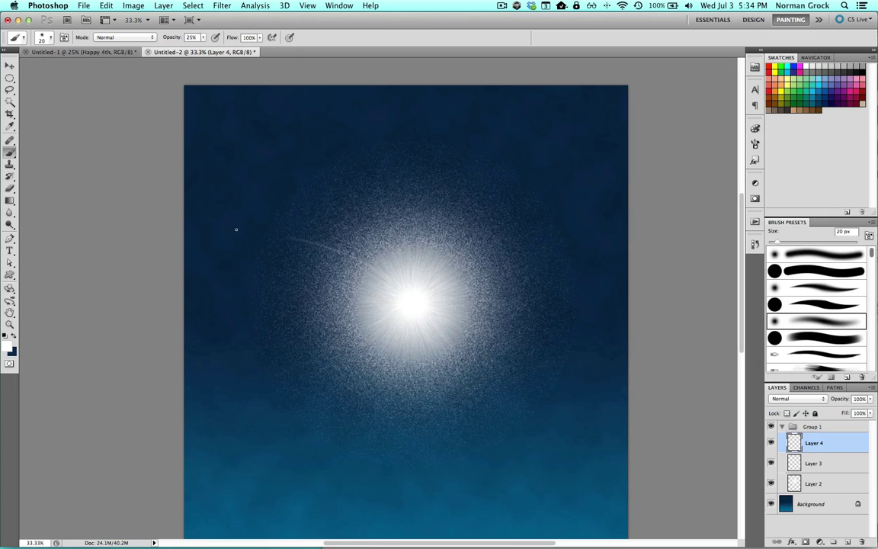
{"action": "key", "text": "super+z"}
{"action": "left_click_drag", "start_coordinate": [363, 253], "coordinate": [289, 265]}
Paint ten more faint curved trails radiating left, right, up and down from the glow.
{"action": "left_click_drag", "start_coordinate": [405, 294], "coordinate": [273, 321]}
{"action": "left_click_drag", "start_coordinate": [400, 314], "coordinate": [313, 407]}
{"action": "left_click_drag", "start_coordinate": [387, 219], "coordinate": [303, 138]}
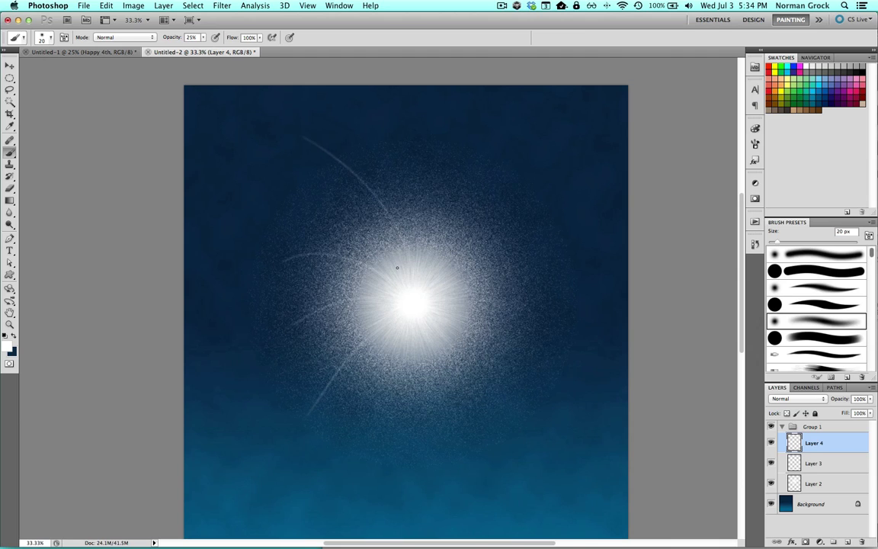
{"action": "left_click_drag", "start_coordinate": [445, 225], "coordinate": [475, 193]}
{"action": "left_click_drag", "start_coordinate": [438, 259], "coordinate": [541, 253]}
{"action": "left_click_drag", "start_coordinate": [439, 278], "coordinate": [570, 407]}
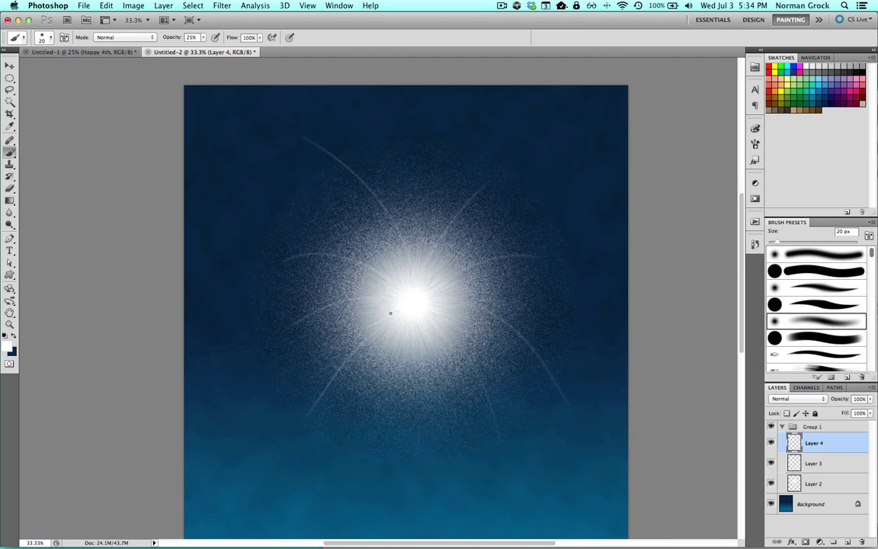
{"action": "left_click_drag", "start_coordinate": [452, 280], "coordinate": [549, 307]}
{"action": "left_click_drag", "start_coordinate": [424, 230], "coordinate": [444, 177]}
{"action": "left_click_drag", "start_coordinate": [457, 228], "coordinate": [553, 217]}
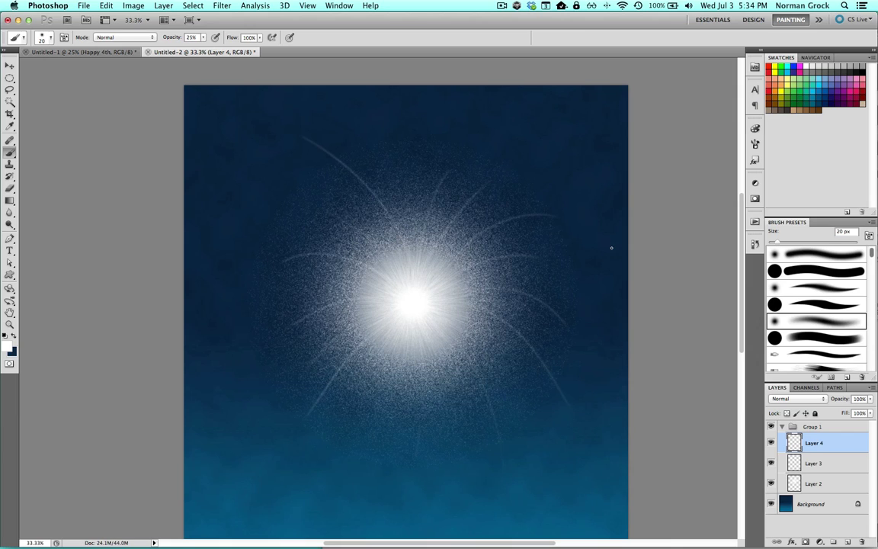
{"action": "left_click_drag", "start_coordinate": [402, 295], "coordinate": [225, 308]}
Pick the 70 px starburst brush from the Brush Preset picker and adjust its size.
{"action": "left_click", "coordinate": [51, 40]}
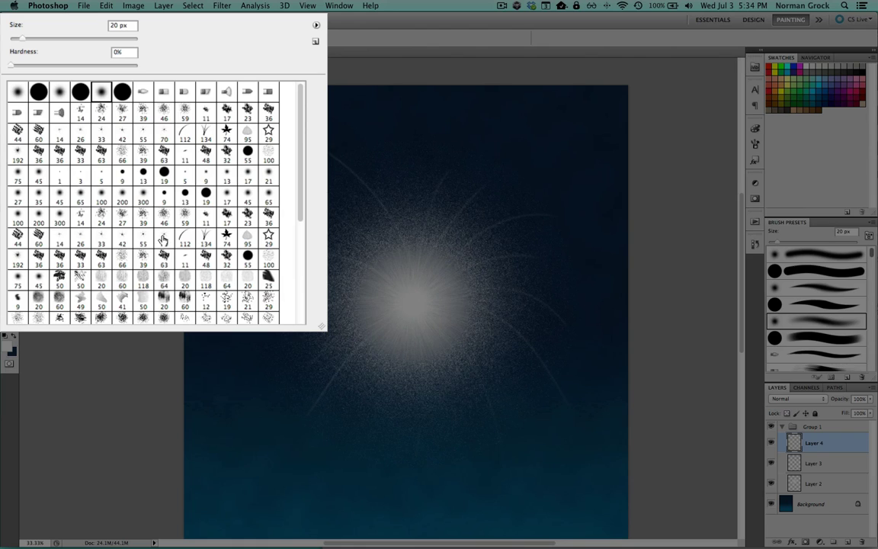
{"action": "left_click", "coordinate": [163, 240]}
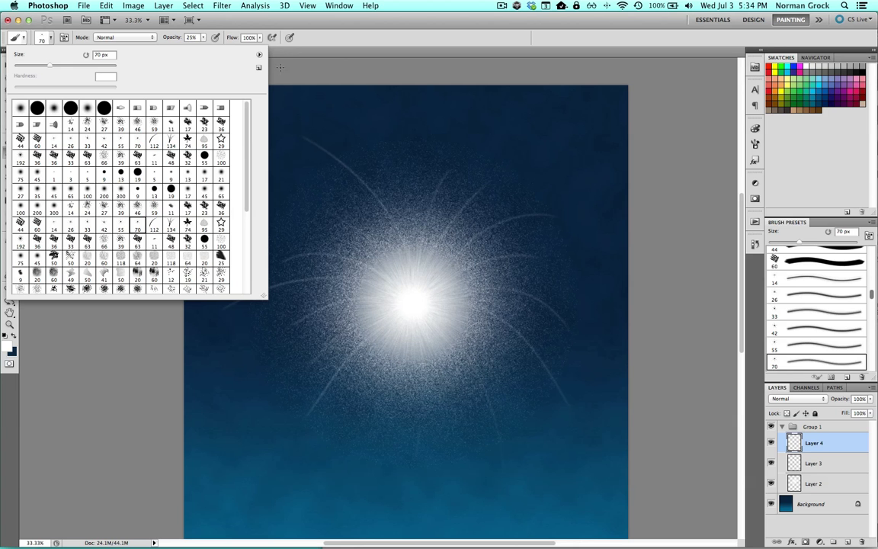
{"action": "left_click", "coordinate": [245, 61]}
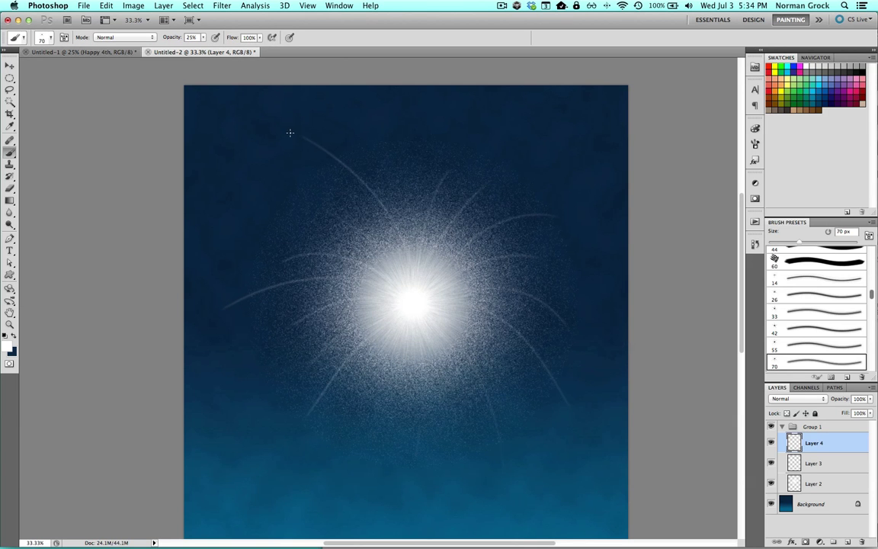
{"action": "key", "text": "bracketright"}
{"action": "key", "text": "bracketright"}
{"action": "key", "text": "bracketright"}
{"action": "key", "text": "bracketright"}
{"action": "key", "text": "bracketright"}
{"action": "key", "text": "bracketright"}
{"action": "key", "text": "bracketright"}
{"action": "key", "text": "bracketright"}
{"action": "key", "text": "bracketright"}
{"action": "key", "text": "bracketright"}
{"action": "key", "text": "bracketright"}
{"action": "key", "text": "bracketright"}
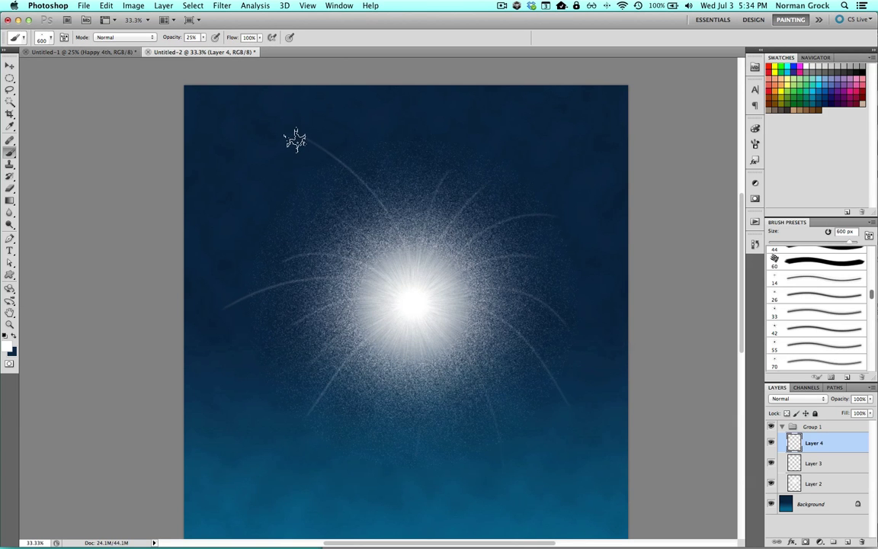
{"action": "key", "text": "bracketleft"}
At 70% opacity, stamp bright sparkles at the upper-left, left and lower-left trail tips.
{"action": "key", "text": "bracketleft"}
{"action": "left_click", "coordinate": [300, 136]}
{"action": "key", "text": "super+z"}
{"action": "key", "text": "7"}
{"action": "left_click", "coordinate": [300, 136]}
{"action": "left_click", "coordinate": [224, 306]}
Stamp smaller sparkles left and up-right of the glow and at the upper-right trail tip.
{"action": "key", "text": "bracketleft"}
{"action": "key", "text": "bracketleft"}
{"action": "left_click", "coordinate": [222, 307]}
{"action": "left_click", "coordinate": [305, 416]}
{"action": "key", "text": "bracketright"}
{"action": "key", "text": "bracketleft"}
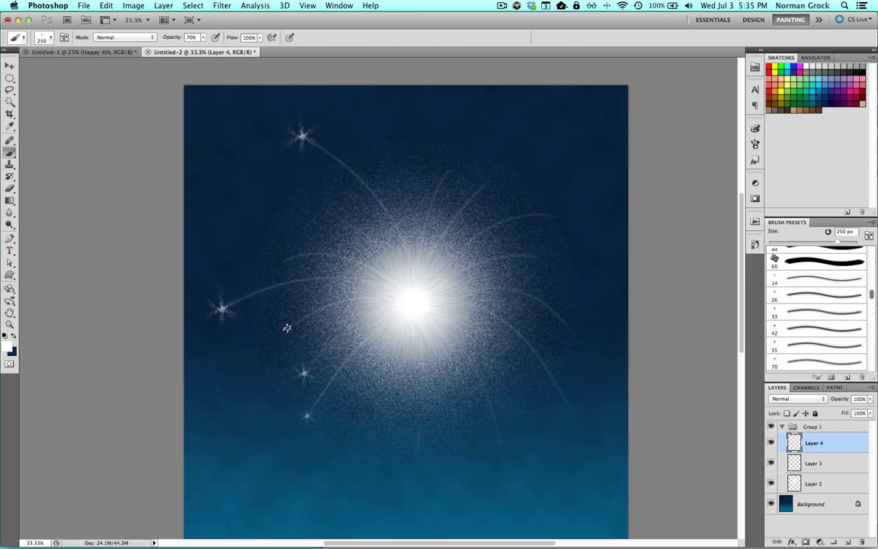
{"action": "key", "text": "bracketleft"}
{"action": "left_click", "coordinate": [281, 262]}
{"action": "key", "text": "bracketright"}
{"action": "left_click", "coordinate": [452, 168]}
{"action": "key", "text": "bracketright"}
{"action": "key", "text": "bracketright"}
{"action": "key", "text": "bracketright"}
{"action": "key", "text": "bracketright"}
{"action": "key", "text": "bracketleft"}
{"action": "key", "text": "bracketleft"}
{"action": "key", "text": "bracketleft"}
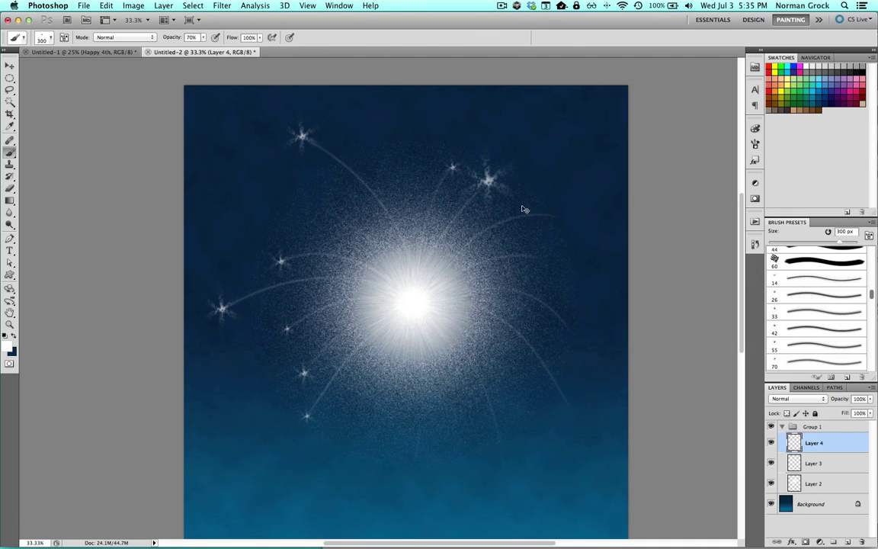
Add sparkles at the right and lower-right trail tips and a large one below the glow.
{"action": "key", "text": "bracketleft"}
{"action": "left_click", "coordinate": [485, 183]}
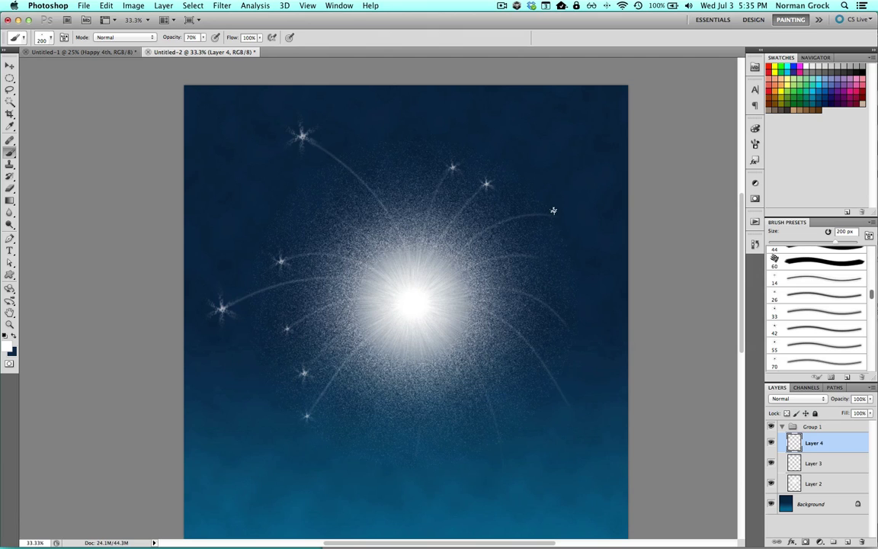
{"action": "key", "text": "bracketright"}
{"action": "key", "text": "bracketright"}
{"action": "left_click", "coordinate": [554, 213]}
{"action": "key", "text": "bracketleft"}
{"action": "key", "text": "bracketleft"}
{"action": "key", "text": "bracketleft"}
{"action": "left_click", "coordinate": [542, 256]}
{"action": "key", "text": "bracketright"}
{"action": "key", "text": "bracketright"}
{"action": "left_click", "coordinate": [568, 407]}
{"action": "key", "text": "bracketright"}
{"action": "key", "text": "bracketright"}
{"action": "key", "text": "bracketright"}
{"action": "left_click", "coordinate": [414, 453]}
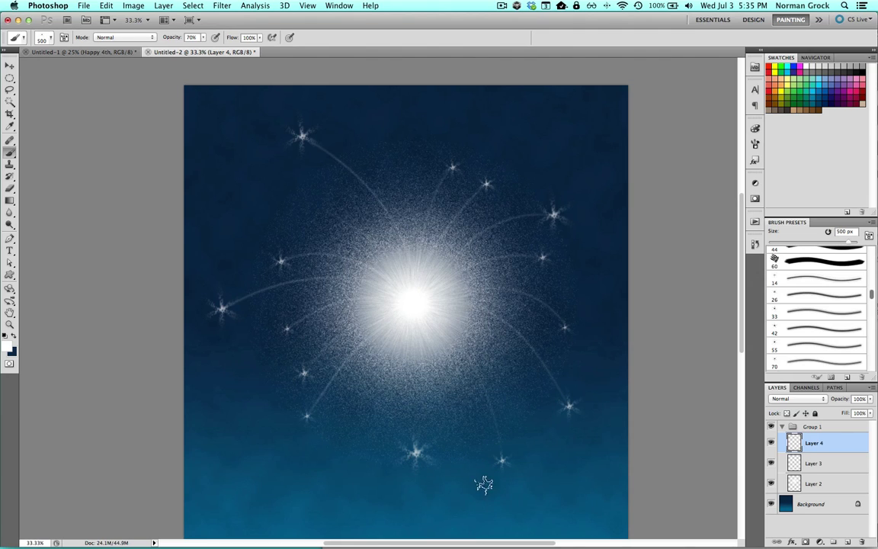
{"action": "left_click", "coordinate": [395, 257], "text": "alt+super"}
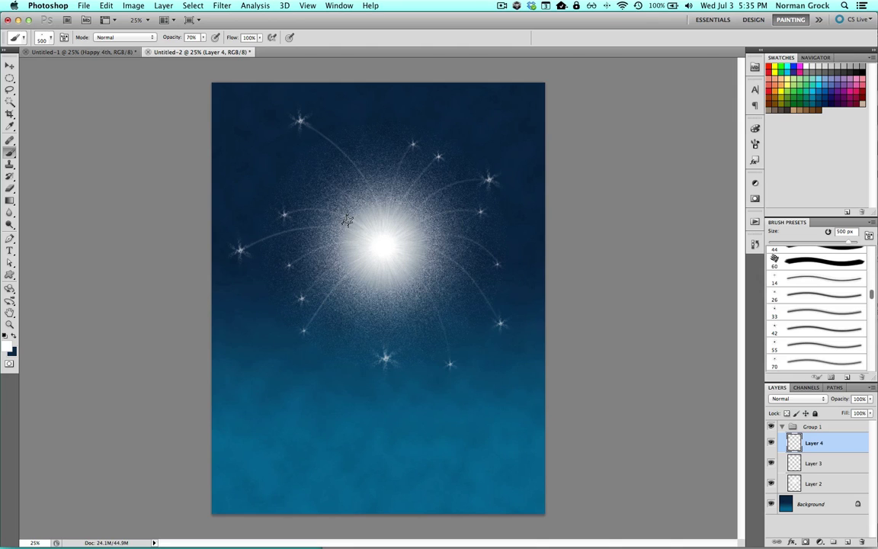
{"action": "left_click", "coordinate": [8, 66]}
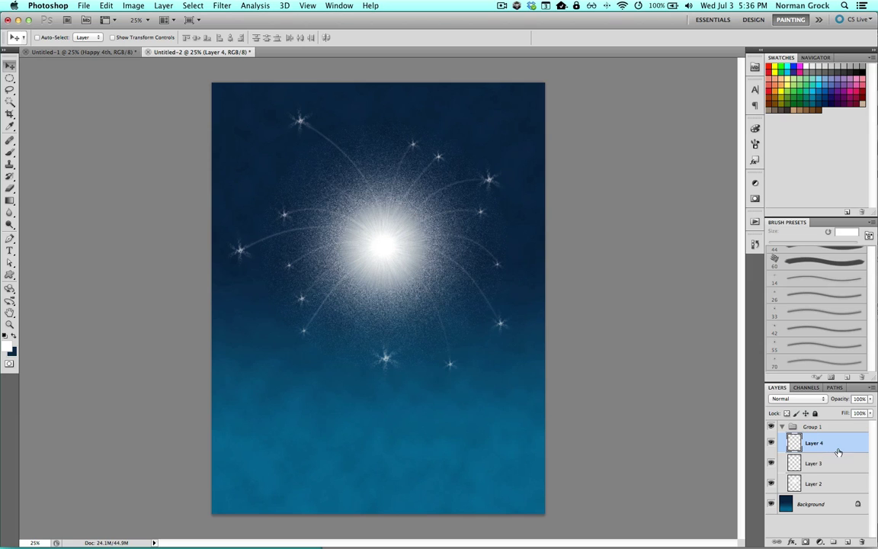
Duplicate the trails-and-sparkles layer as Layer 4 copy, then shrink, offset and rotate it clockwise.
{"action": "left_click_drag", "start_coordinate": [814, 443], "coordinate": [810, 510]}
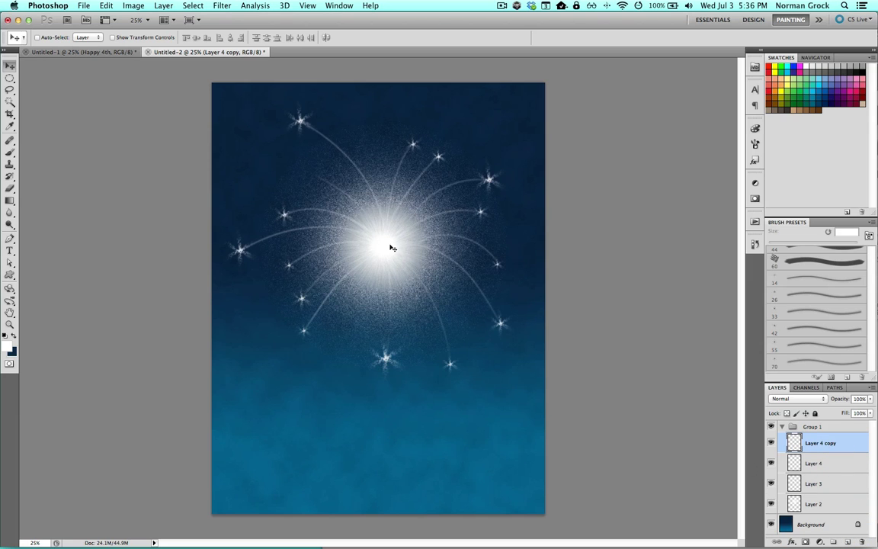
{"action": "mouse_move", "coordinate": [392, 249]}
{"action": "left_mouse_down"}
{"action": "mouse_move", "coordinate": [373, 235]}
{"action": "mouse_move", "coordinate": [386, 240]}
{"action": "left_mouse_up"}
{"action": "key", "text": "ctrl+t"}
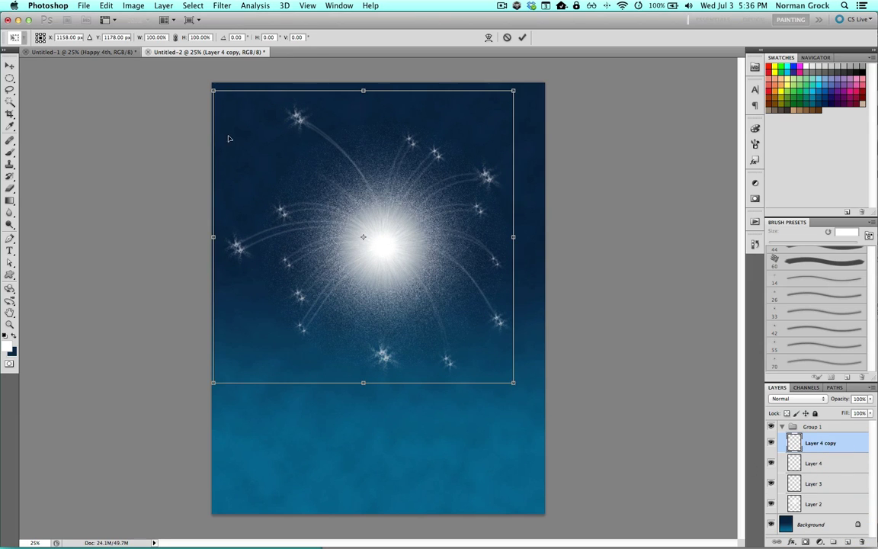
{"action": "left_click_drag", "start_coordinate": [212, 89], "coordinate": [274, 143]}
{"action": "left_click_drag", "start_coordinate": [394, 206], "coordinate": [370, 197]}
{"action": "left_click_drag", "start_coordinate": [234, 116], "coordinate": [306, 99]}
Flip Layer 4 copy vertically, re-rotate and slightly shrink it around the original, and commit.
{"action": "right_click", "coordinate": [378, 233]}
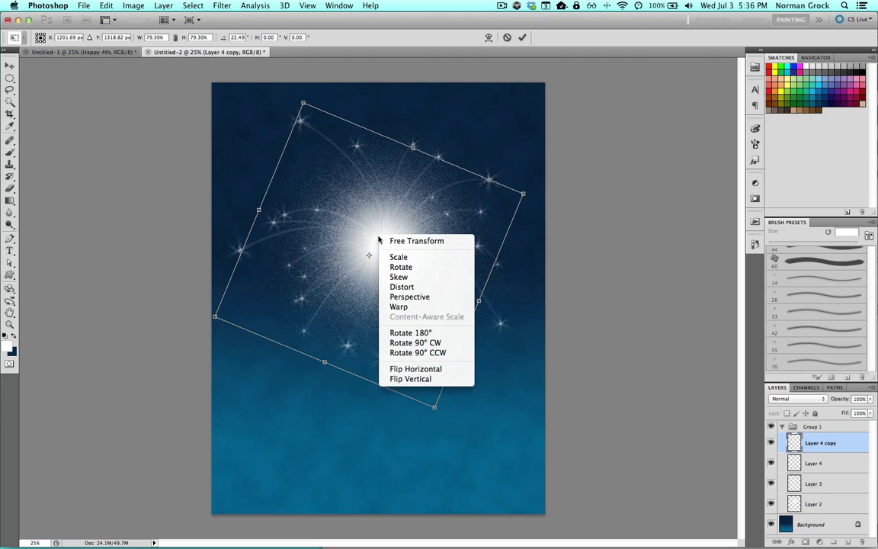
{"action": "left_click", "coordinate": [400, 379]}
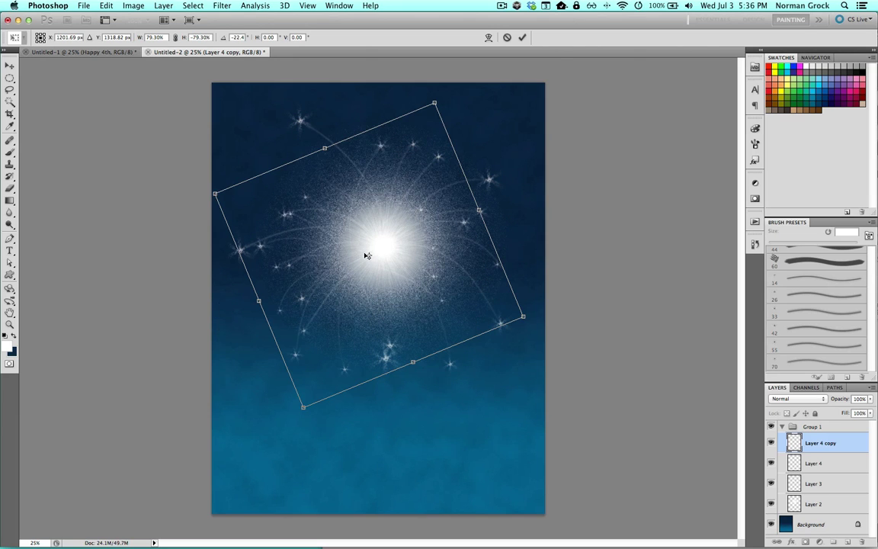
{"action": "left_click_drag", "start_coordinate": [361, 239], "coordinate": [396, 233]}
{"action": "left_click_drag", "start_coordinate": [275, 188], "coordinate": [412, 126]}
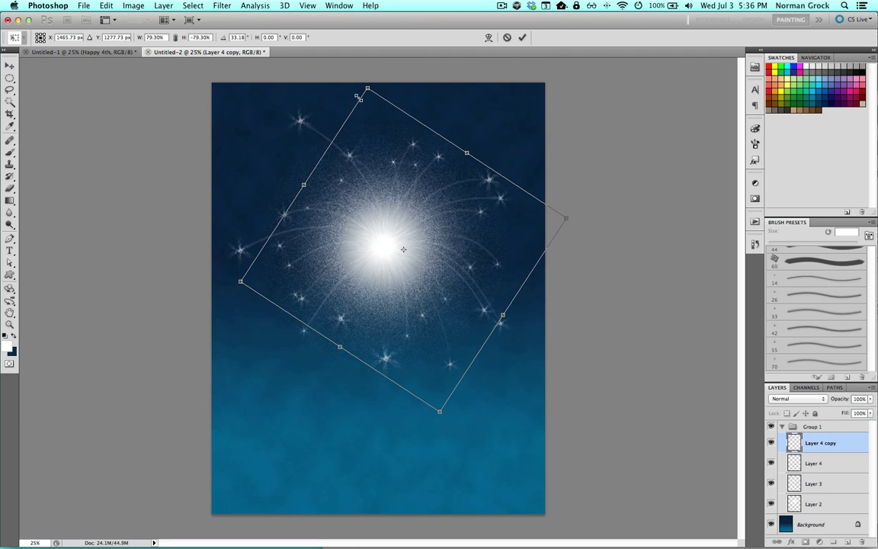
{"action": "left_click_drag", "start_coordinate": [372, 129], "coordinate": [374, 135]}
{"action": "left_click_drag", "start_coordinate": [399, 212], "coordinate": [388, 193]}
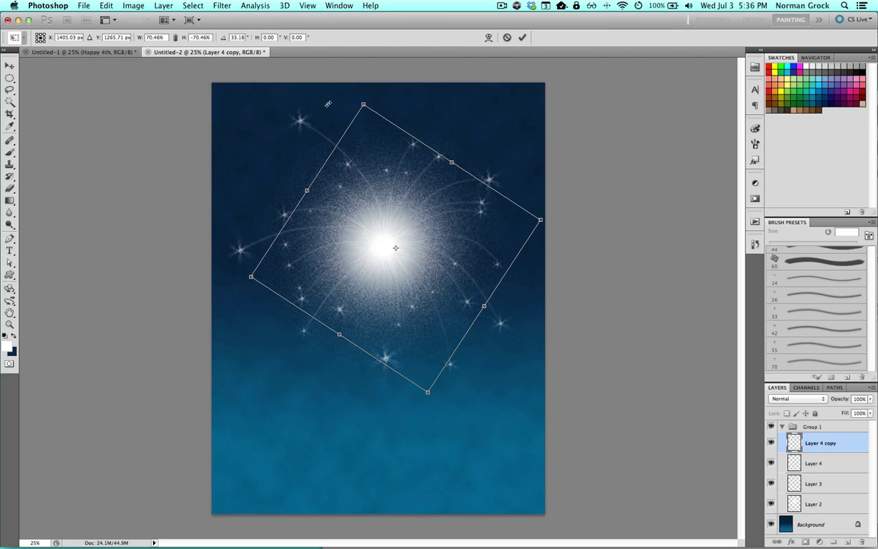
{"action": "left_click_drag", "start_coordinate": [324, 89], "coordinate": [430, 113]}
{"action": "key", "text": "Return"}
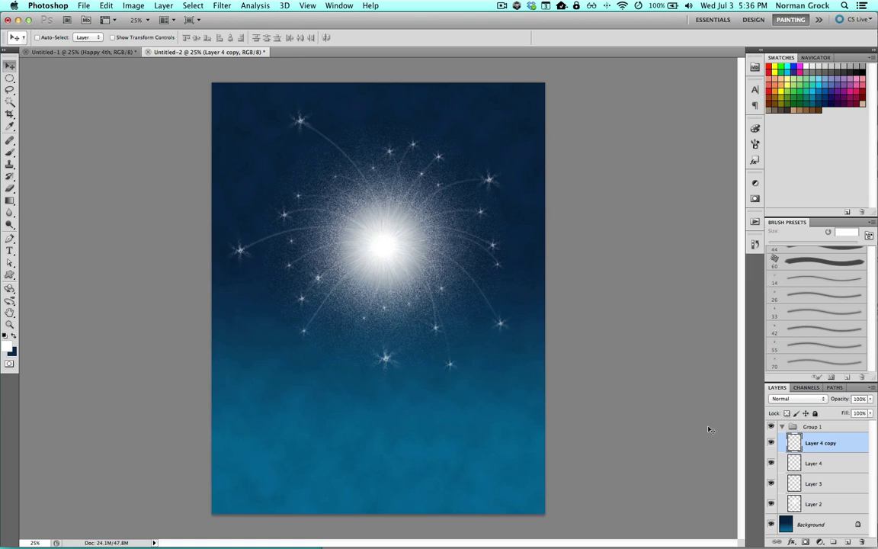
Add a new Layer 5 beneath Layer 2 and choose a soft round brush.
{"action": "left_click", "coordinate": [839, 505]}
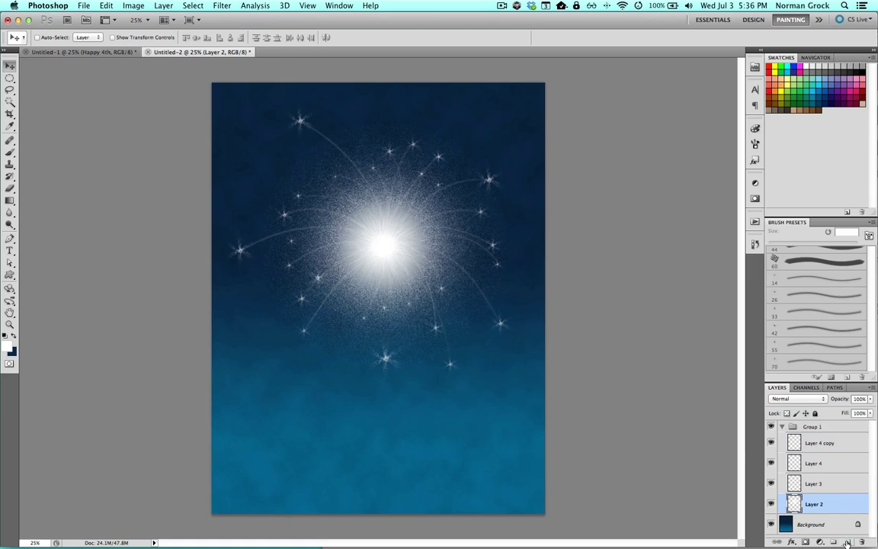
{"action": "left_click", "coordinate": [847, 541]}
{"action": "left_click_drag", "start_coordinate": [834, 505], "coordinate": [872, 505]}
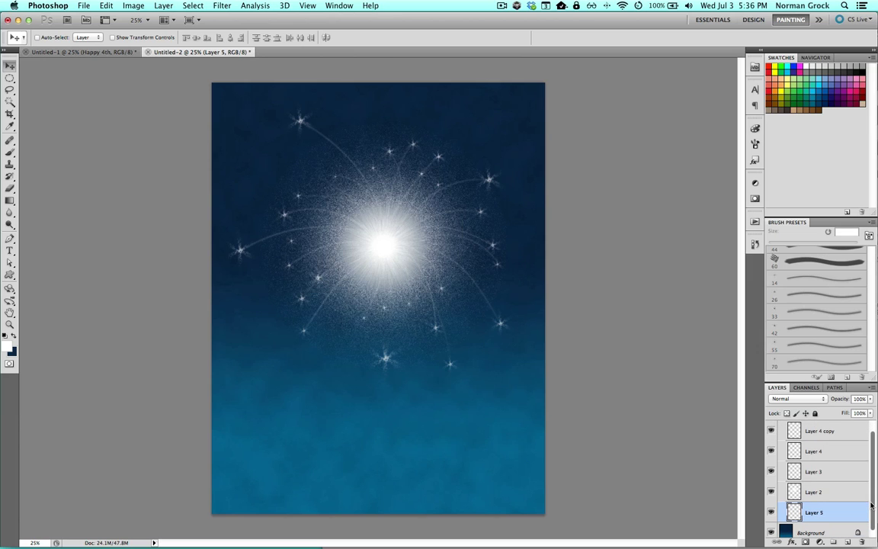
{"action": "key", "text": "b"}
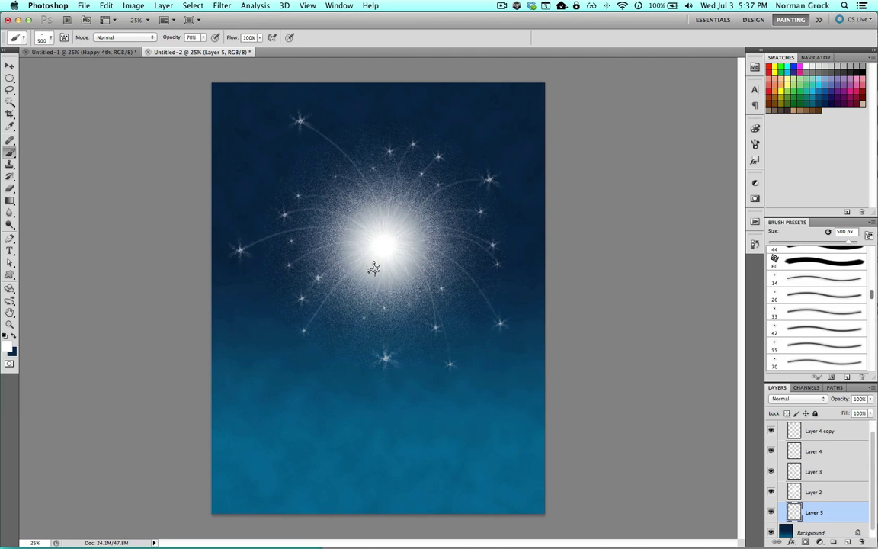
{"action": "scroll", "coordinate": [812, 275], "scroll_direction": "up", "scroll_amount": 10}
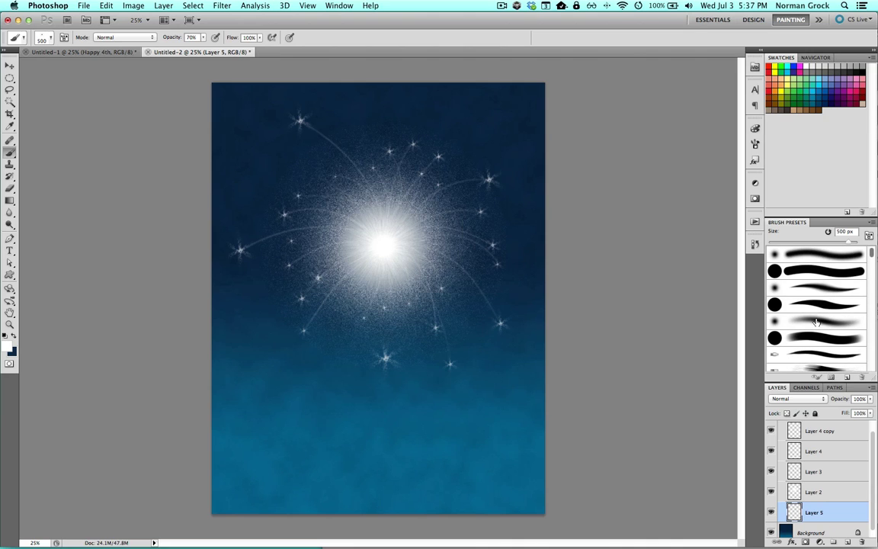
{"action": "left_click", "coordinate": [816, 322]}
Paint a soft red glow over the burst centre with an 1800 px brush.
{"action": "key", "text": "bracketright"}
{"action": "key", "text": "bracketright"}
{"action": "key", "text": "bracketright"}
{"action": "key", "text": "bracketright"}
{"action": "key", "text": "bracketright"}
{"action": "key", "text": "bracketright"}
{"action": "key", "text": "bracketright"}
{"action": "key", "text": "bracketright"}
{"action": "key", "text": "bracketright"}
{"action": "key", "text": "bracketright"}
{"action": "key", "text": "bracketright"}
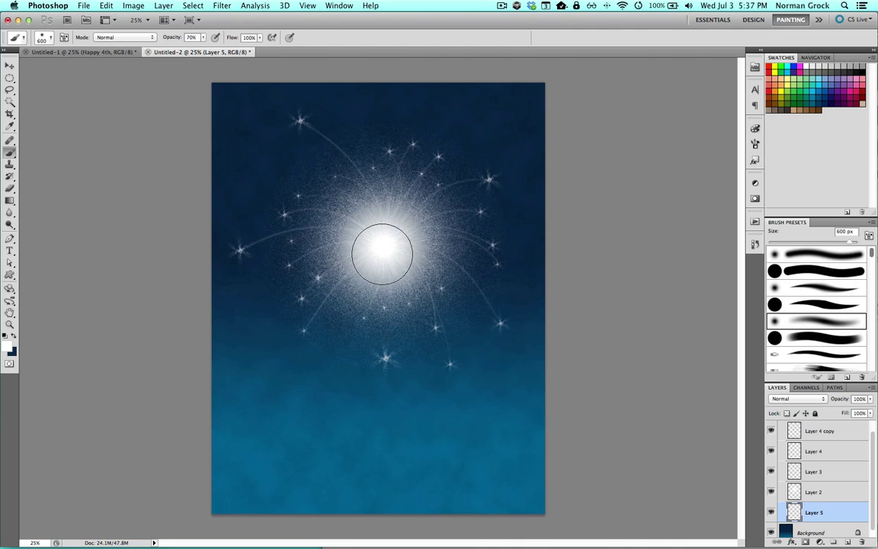
{"action": "left_click", "coordinate": [384, 245]}
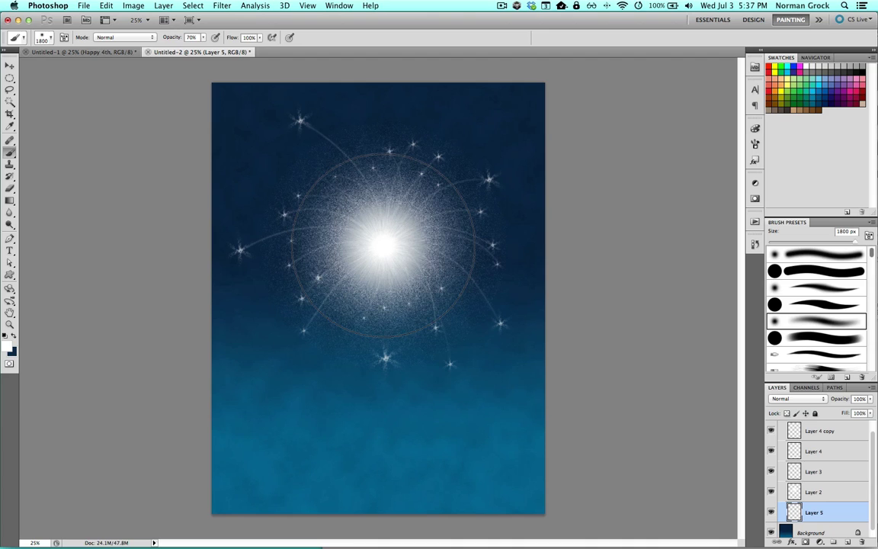
{"action": "key", "text": "bracketright"}
{"action": "key", "text": "bracketright"}
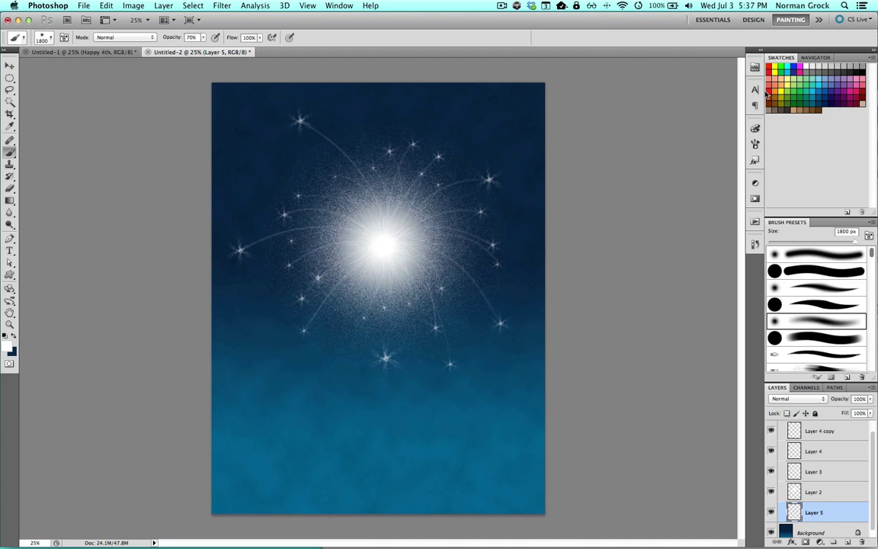
{"action": "left_click", "coordinate": [769, 67]}
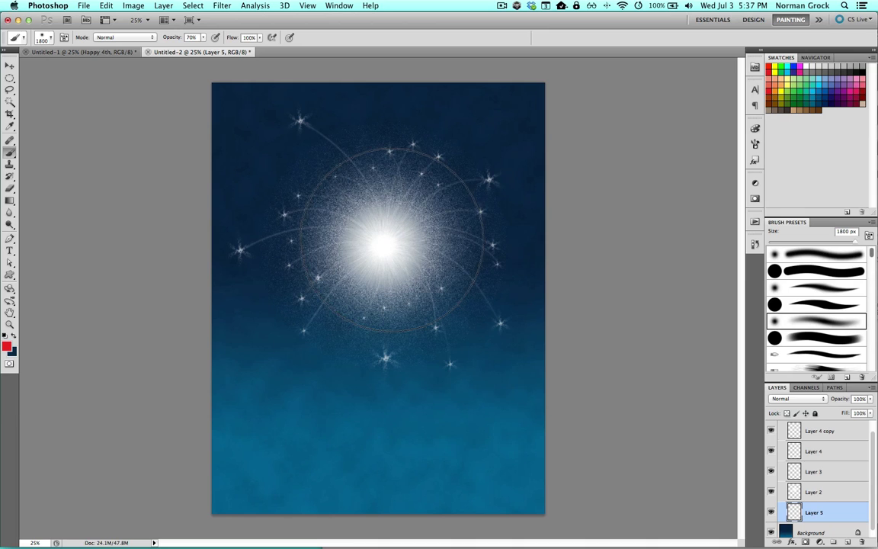
{"action": "left_click", "coordinate": [383, 239]}
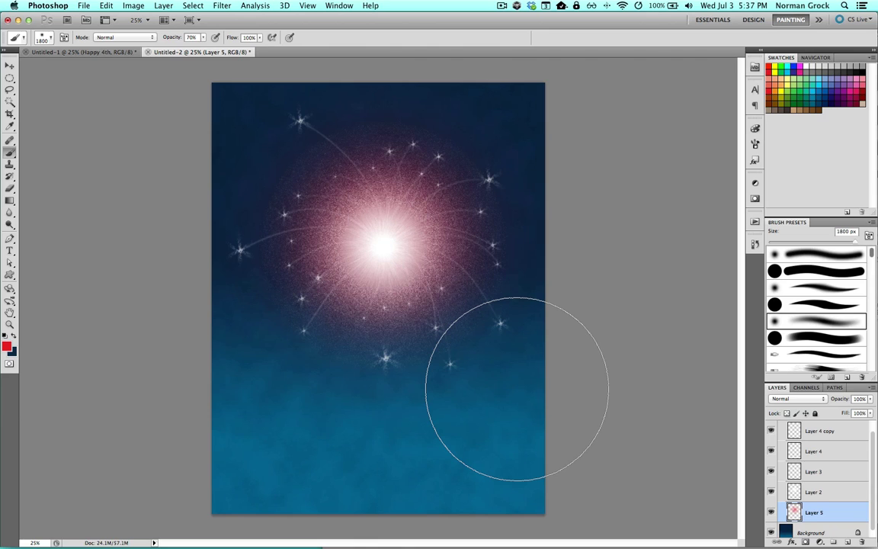
Paint a bright yellow core at the burst's centre with a 700 px brush.
{"action": "key", "text": "bracketleft"}
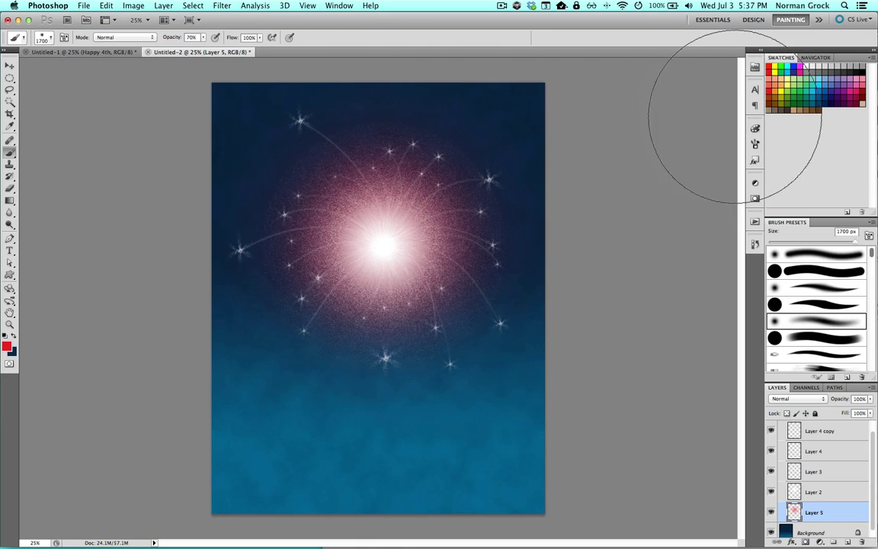
{"action": "left_click", "coordinate": [782, 90]}
{"action": "key", "text": "bracketleft"}
{"action": "key", "text": "bracketleft"}
{"action": "key", "text": "bracketleft"}
{"action": "key", "text": "bracketleft"}
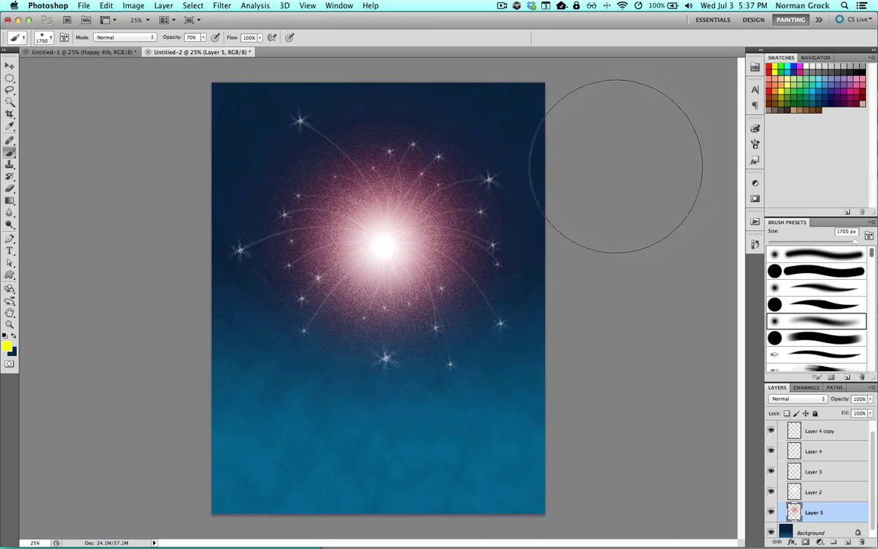
{"action": "key", "text": "bracketleft"}
{"action": "key", "text": "bracketleft"}
{"action": "key", "text": "bracketleft"}
{"action": "key", "text": "bracketleft"}
{"action": "key", "text": "bracketleft"}
{"action": "key", "text": "bracketleft"}
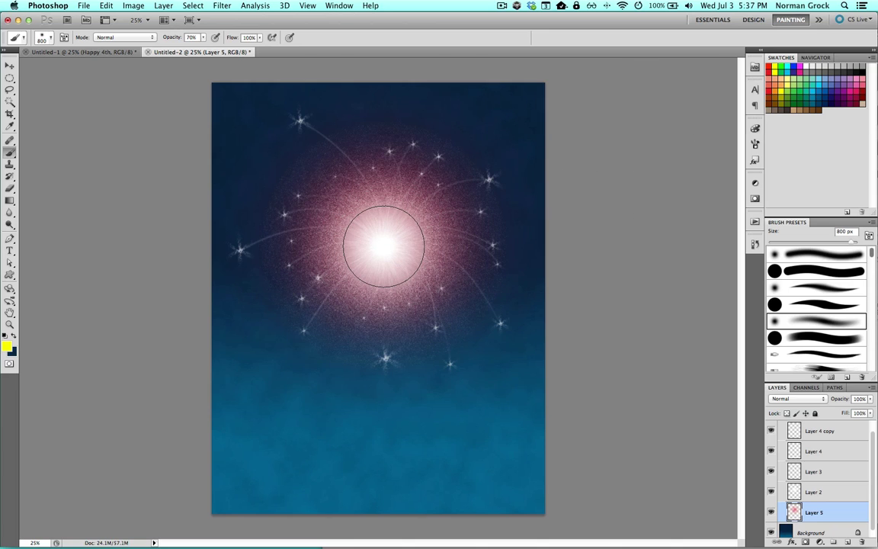
{"action": "left_click", "coordinate": [386, 245]}
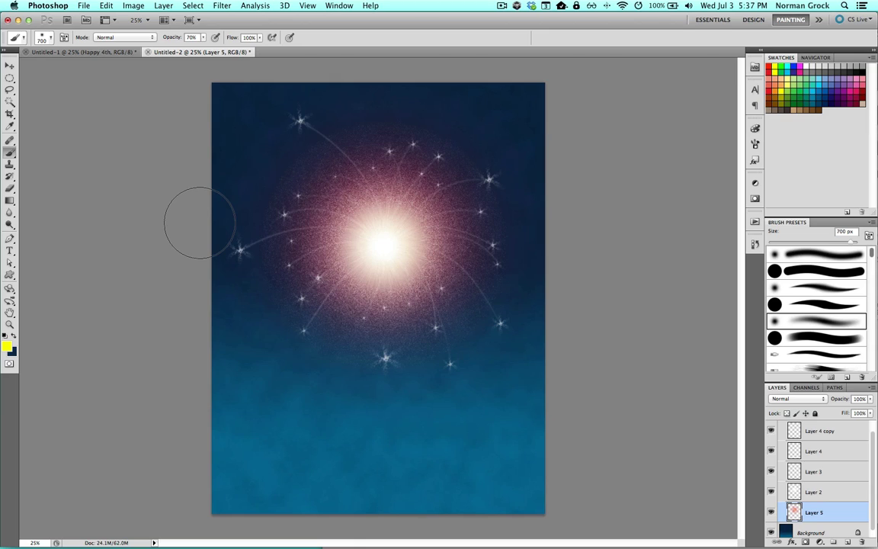
{"action": "key", "text": "bracketleft"}
{"action": "key", "text": "bracketleft"}
{"action": "key", "text": "bracketleft"}
{"action": "key", "text": "bracketleft"}
{"action": "key", "text": "bracketleft"}
{"action": "key", "text": "bracketleft"}
{"action": "key", "text": "bracketleft"}
{"action": "key", "text": "bracketleft"}
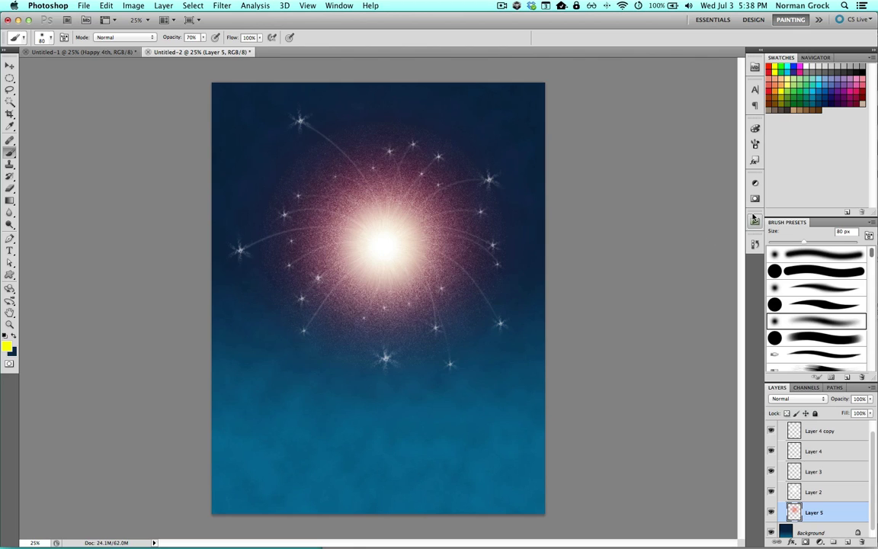
On new Layer 6, paint a 45 px white trail from the glow centre to the bottom, blended as Dissolve.
{"action": "left_click", "coordinate": [811, 67]}
{"action": "key", "text": "super+alt+shift+n"}
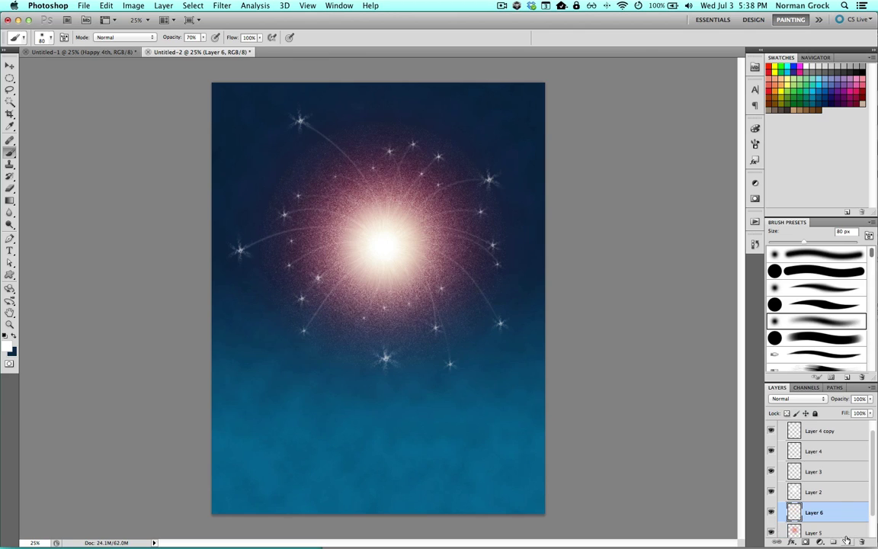
{"action": "scroll", "coordinate": [874, 492], "scroll_direction": "down", "scroll_amount": 2}
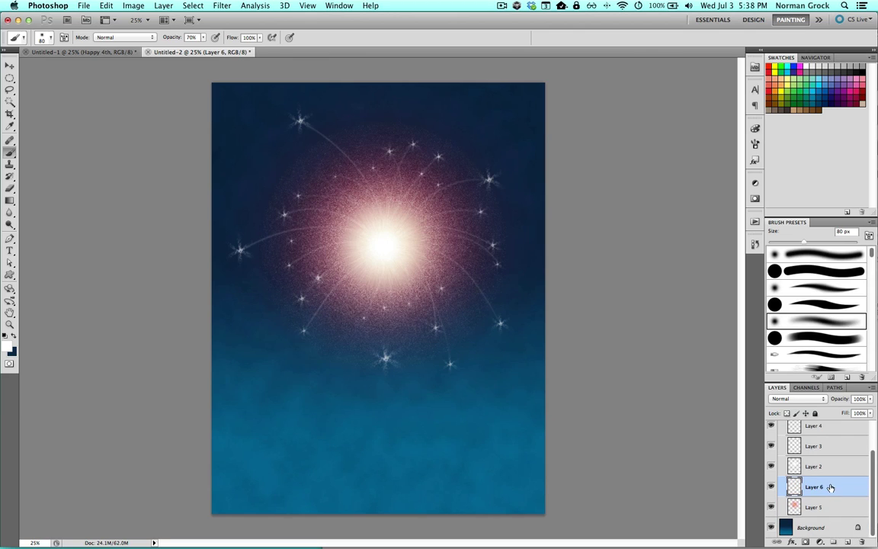
{"action": "left_click_drag", "start_coordinate": [831, 494], "coordinate": [831, 515]}
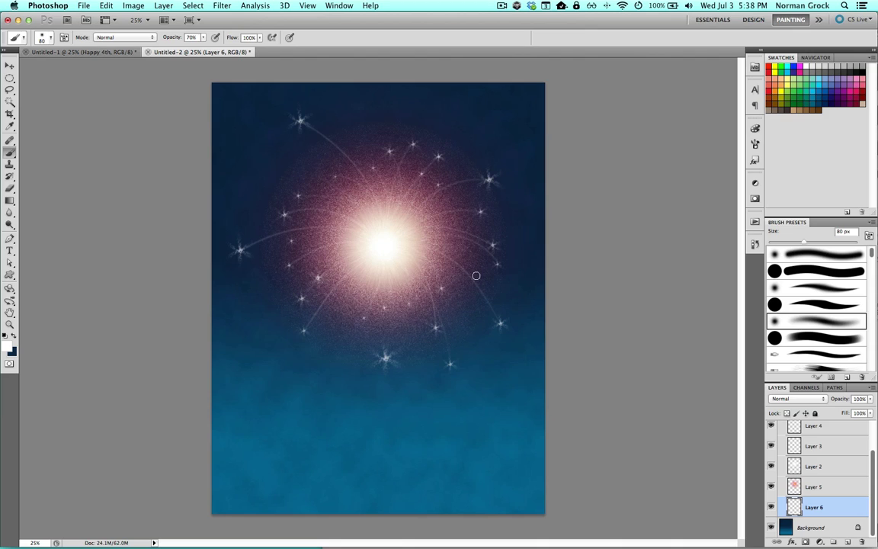
{"action": "key", "text": "bracketleft"}
{"action": "key", "text": "bracketleft"}
{"action": "key", "text": "bracketleft"}
{"action": "key", "text": "bracketleft"}
{"action": "key", "text": "bracketleft"}
{"action": "key", "text": "bracketleft"}
{"action": "key", "text": "bracketleft"}
{"action": "key", "text": "bracketleft"}
{"action": "key", "text": "bracketleft"}
{"action": "key", "text": "bracketright"}
{"action": "key", "text": "bracketright"}
{"action": "key", "text": "bracketright"}
{"action": "key", "text": "bracketright"}
{"action": "left_click_drag", "start_coordinate": [384, 255], "coordinate": [383, 535]}
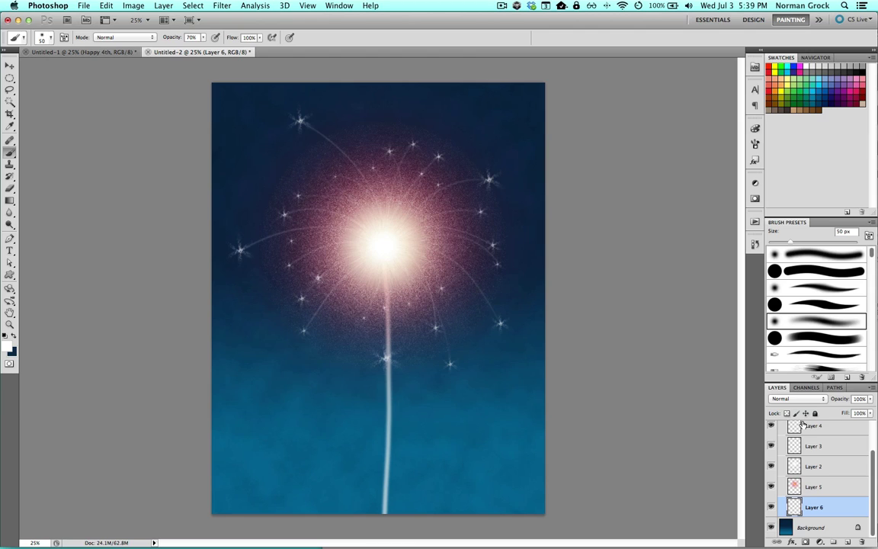
{"action": "left_click", "coordinate": [792, 398]}
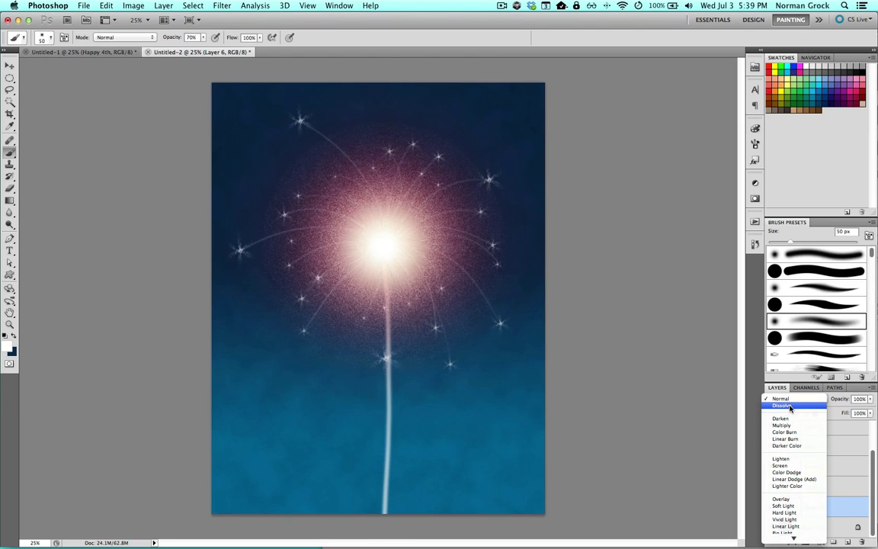
{"action": "left_click", "coordinate": [790, 405]}
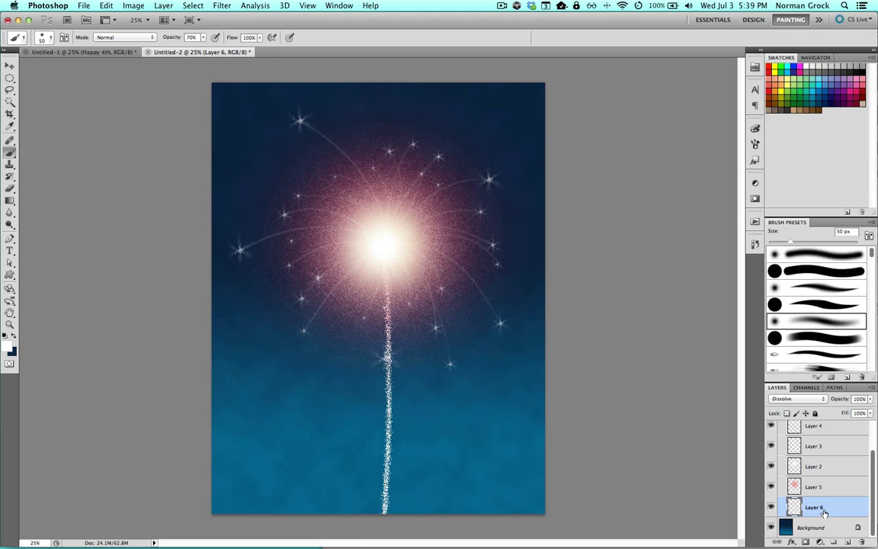
Merge a new empty layer with the trail layer into a normal Layer 7.
{"action": "key", "text": "super+alt+shift+n"}
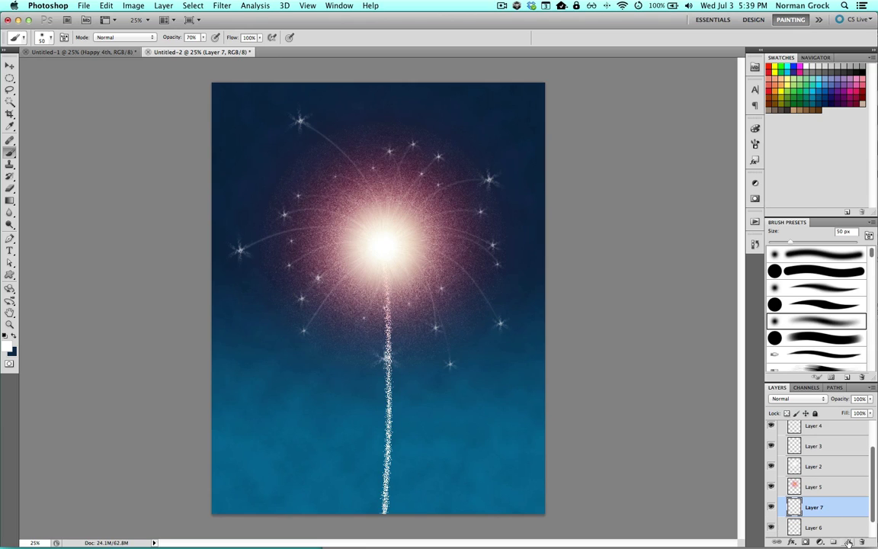
{"action": "left_click", "coordinate": [840, 527], "text": "shift"}
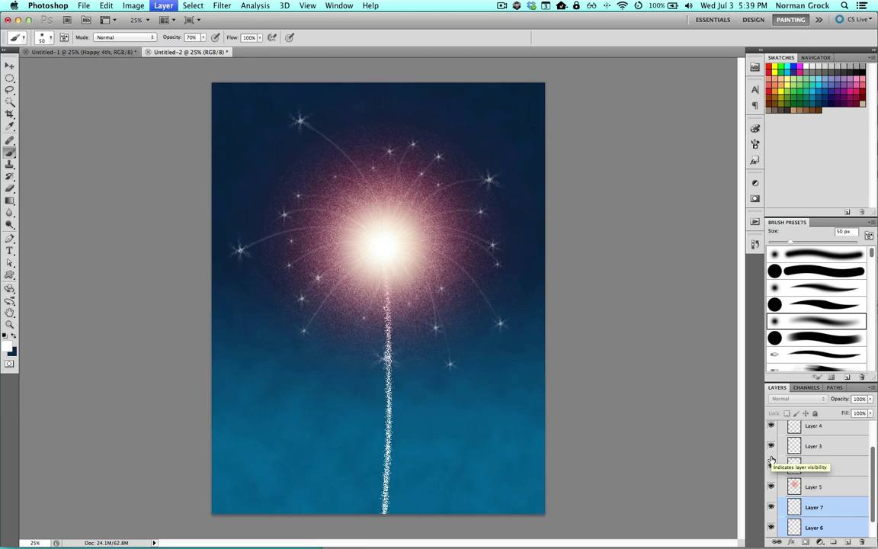
{"action": "key", "text": "super+e"}
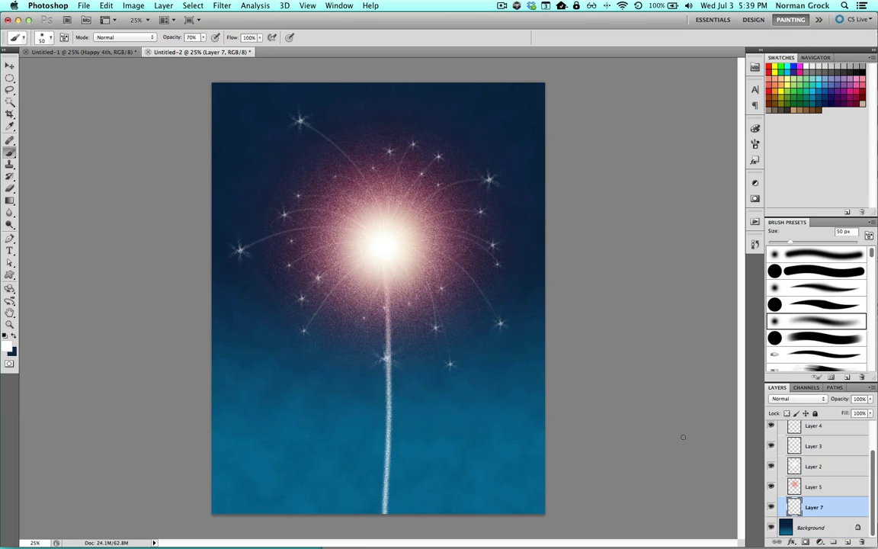
Apply Filter > Blur More three times to soften the rising trail.
{"action": "left_click", "coordinate": [231, 5]}
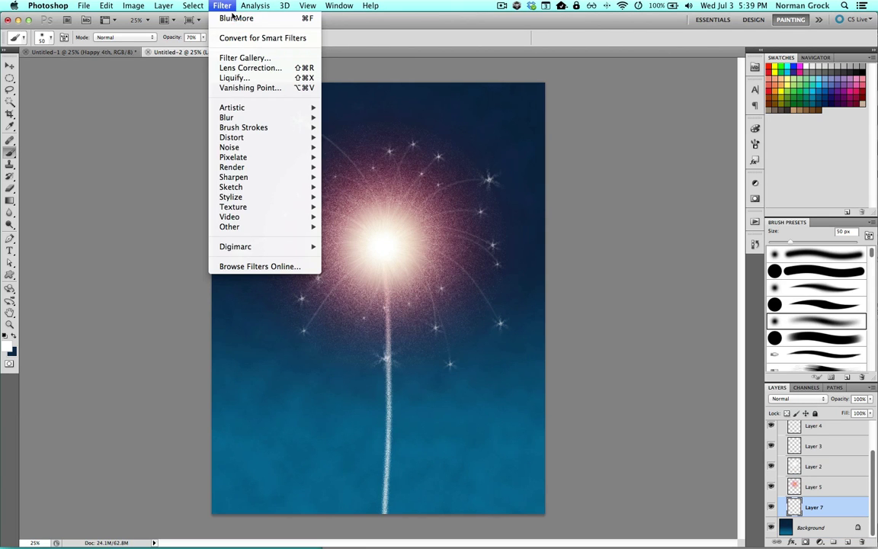
{"action": "left_click", "coordinate": [210, 16]}
{"action": "scroll", "coordinate": [378, 367], "scroll_direction": "up", "scroll_amount": 1}
{"action": "scroll", "coordinate": [379, 367], "scroll_direction": "up", "scroll_amount": 3}
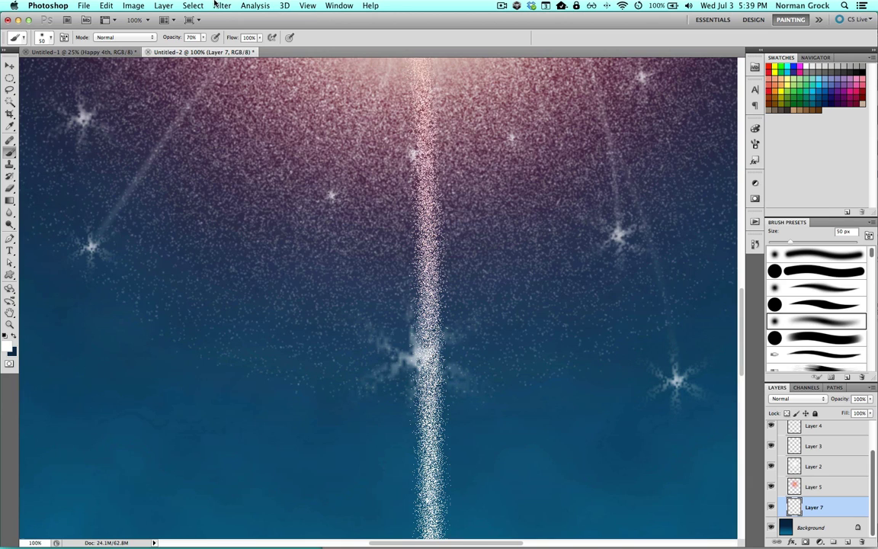
{"action": "left_click", "coordinate": [222, 5]}
{"action": "left_click", "coordinate": [229, 19]}
{"action": "left_click", "coordinate": [221, 5]}
{"action": "left_click", "coordinate": [230, 19]}
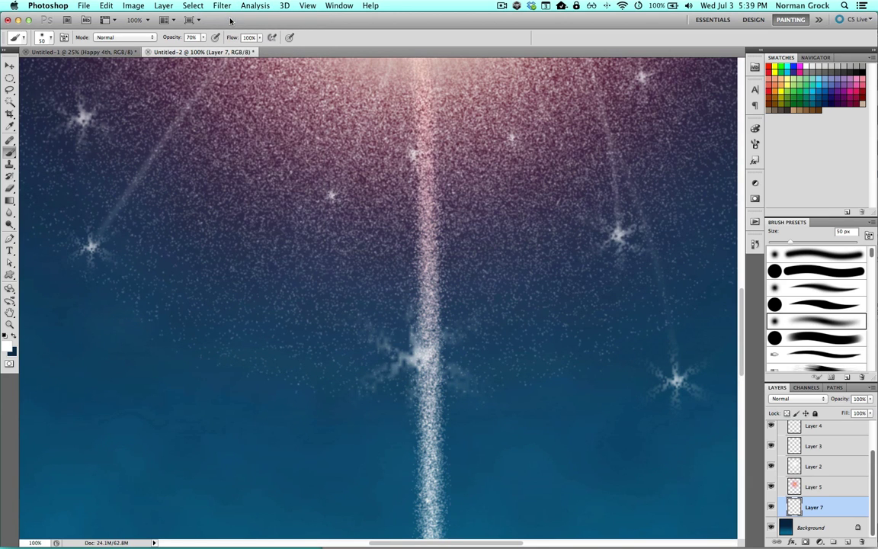
{"action": "scroll", "coordinate": [392, 333], "scroll_direction": "down", "scroll_amount": 4}
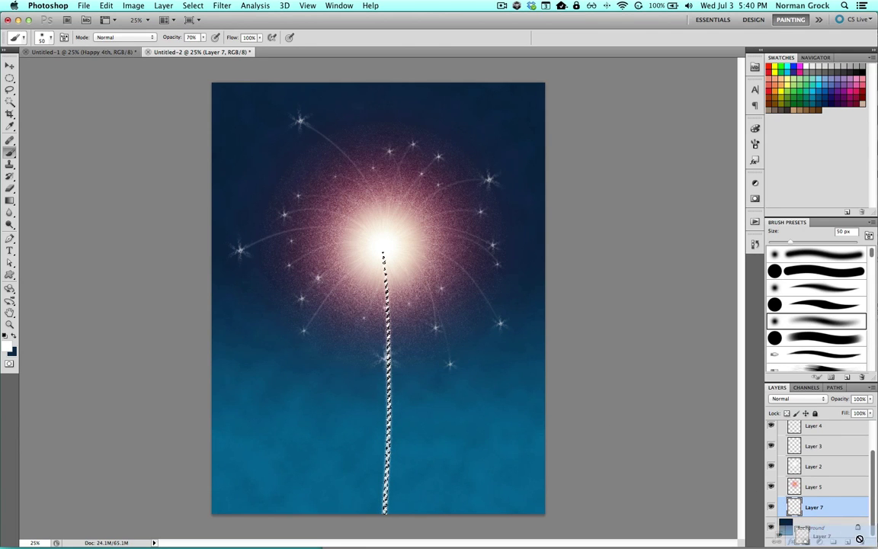
Replace Layer 7 with a new layer filled by a white Foreground to Transparent gradient stem, then deselect.
{"action": "left_click_drag", "start_coordinate": [820, 505], "coordinate": [859, 541]}
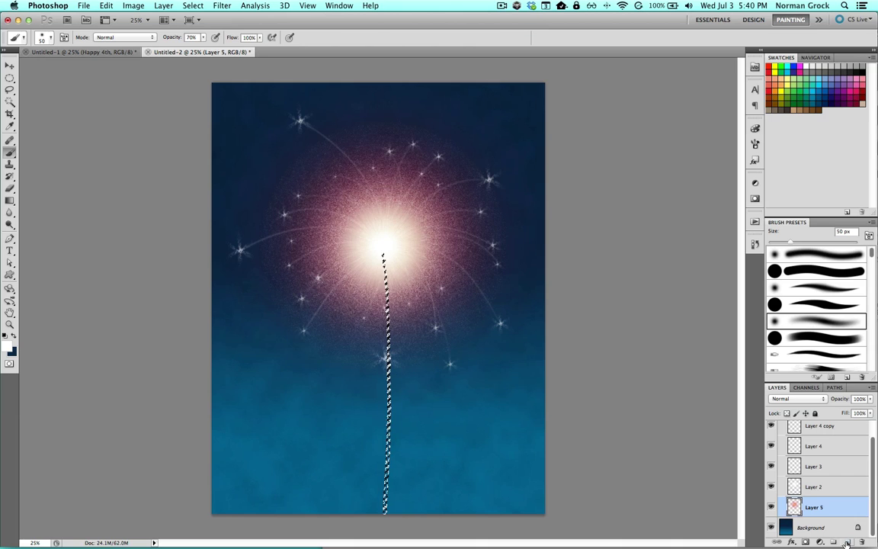
{"action": "left_click", "coordinate": [847, 542], "text": "super"}
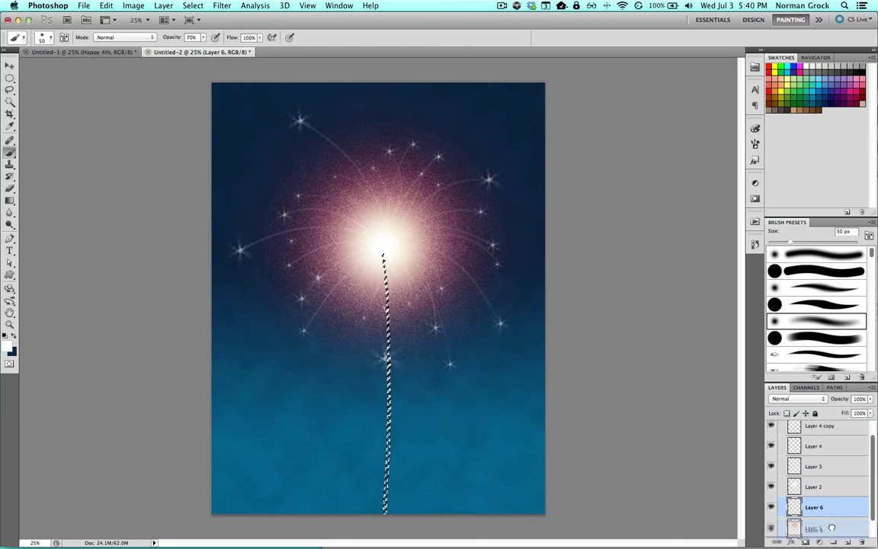
{"action": "left_click", "coordinate": [9, 200]}
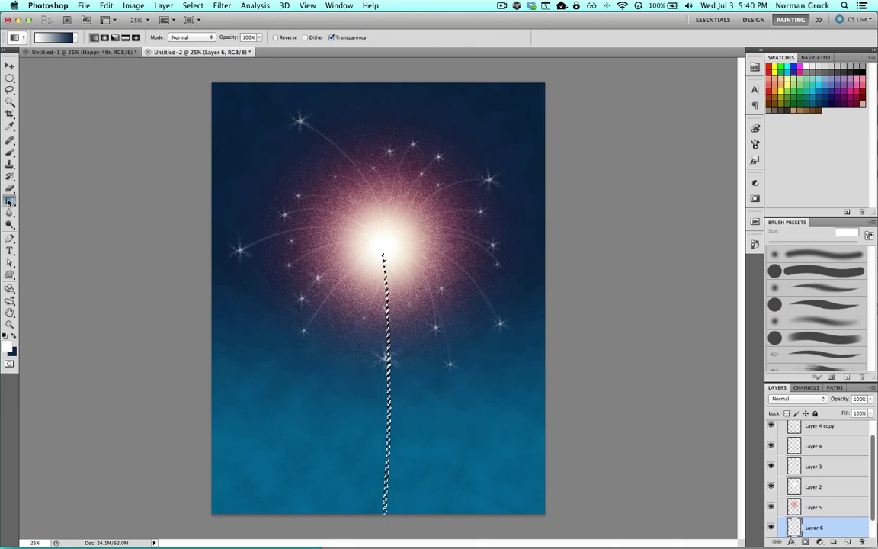
{"action": "left_click", "coordinate": [75, 37]}
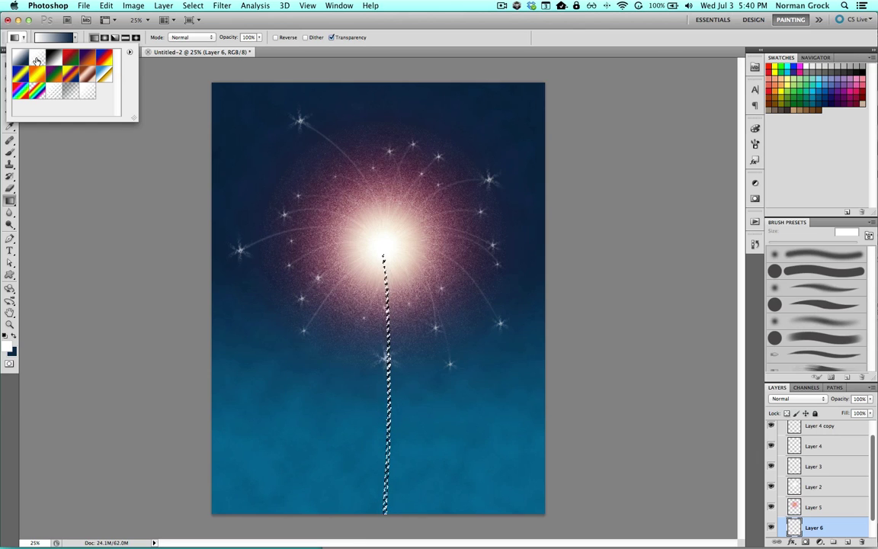
{"action": "left_click", "coordinate": [38, 59]}
{"action": "key", "text": "Return"}
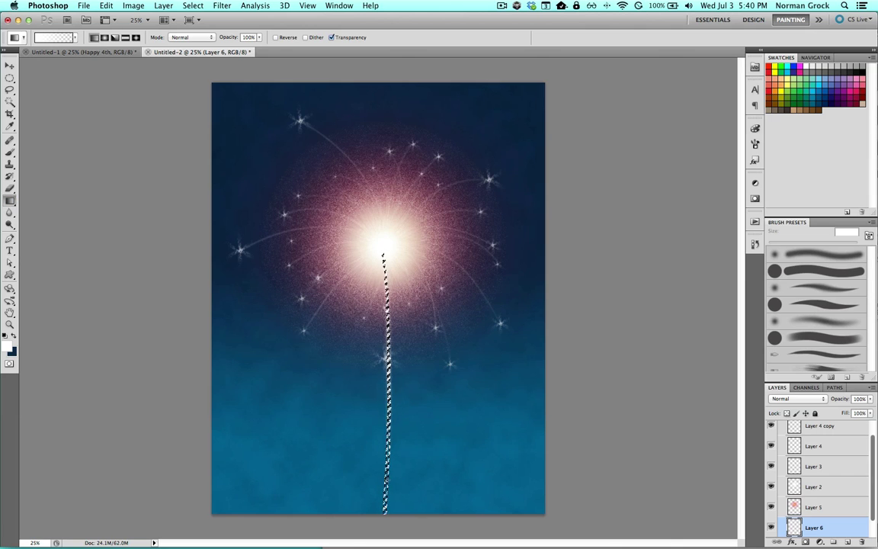
{"action": "key", "text": "shift+F5"}
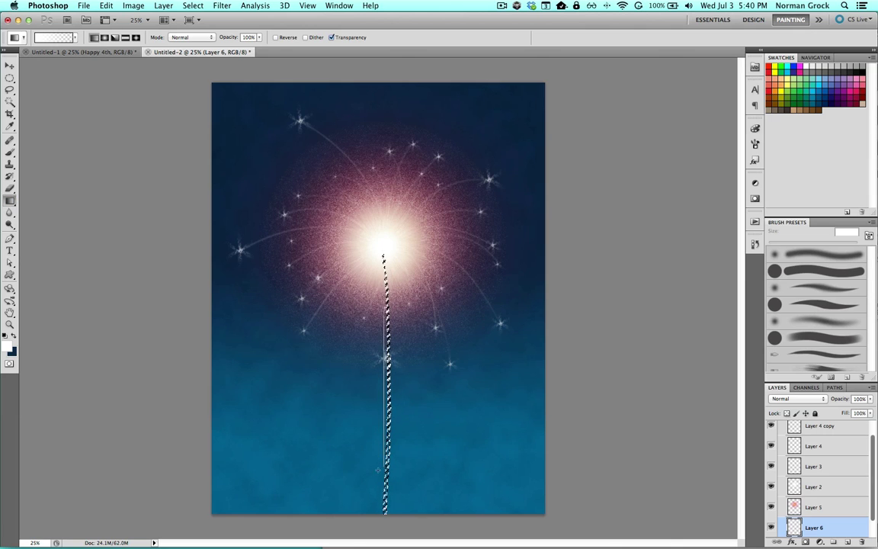
{"action": "key", "text": "ctrl+d"}
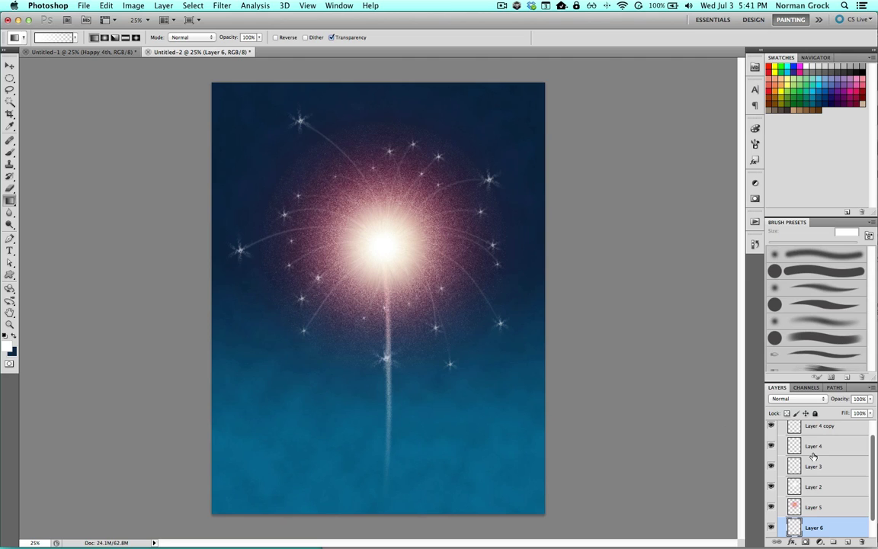
Group the firework layers into Group 1 and duplicate it as Group 1 copy.
{"action": "key", "text": "super+g"}
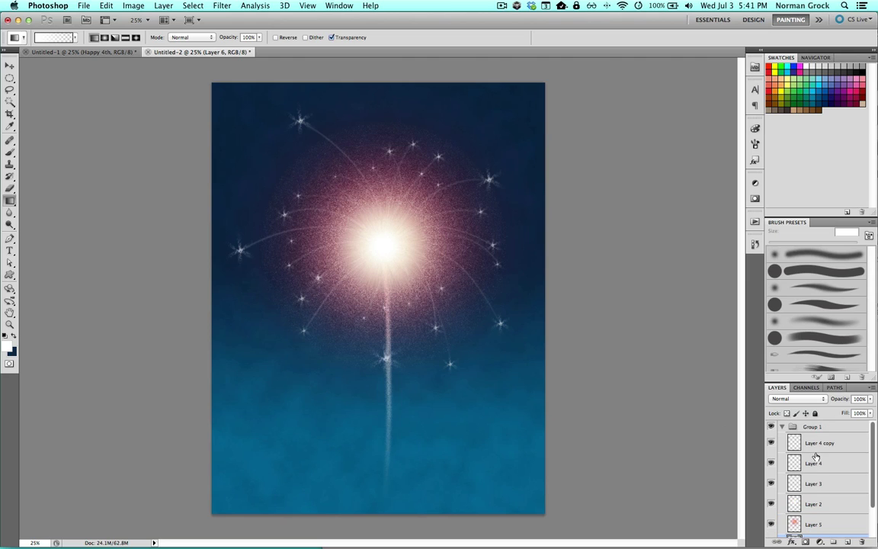
{"action": "left_click", "coordinate": [782, 429]}
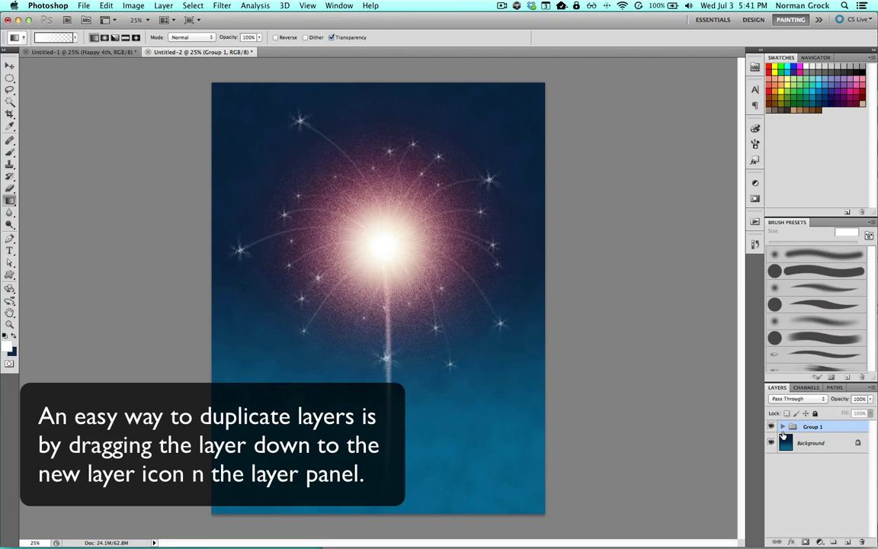
{"action": "left_click_drag", "start_coordinate": [783, 433], "coordinate": [847, 541]}
Shrink Group 1 copy to about half size, flip it horizontally, squash it and place it lower left.
{"action": "key", "text": "super+t"}
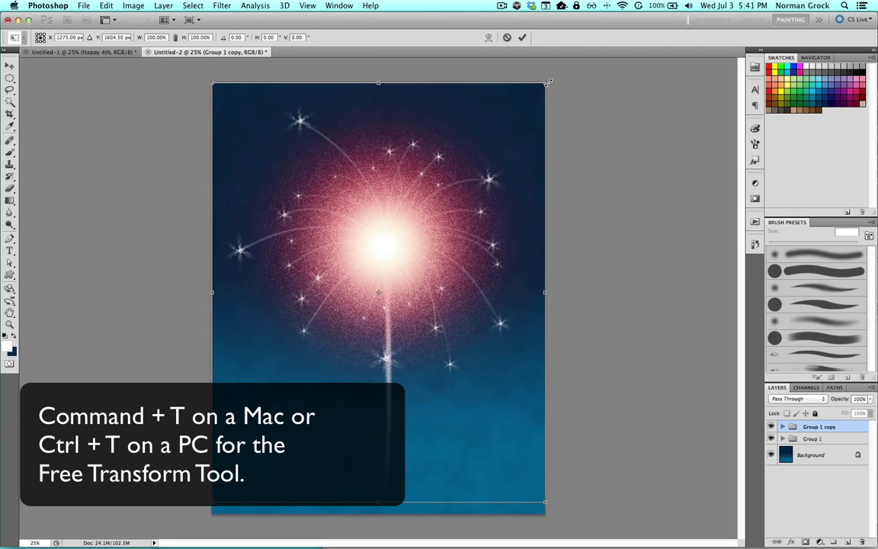
{"action": "left_click_drag", "start_coordinate": [547, 81], "coordinate": [418, 241]}
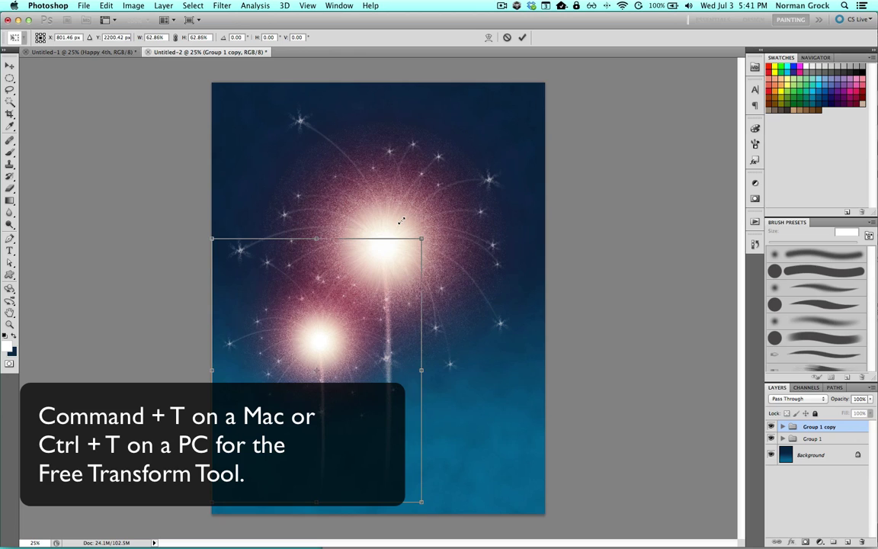
{"action": "left_click_drag", "start_coordinate": [299, 318], "coordinate": [243, 321]}
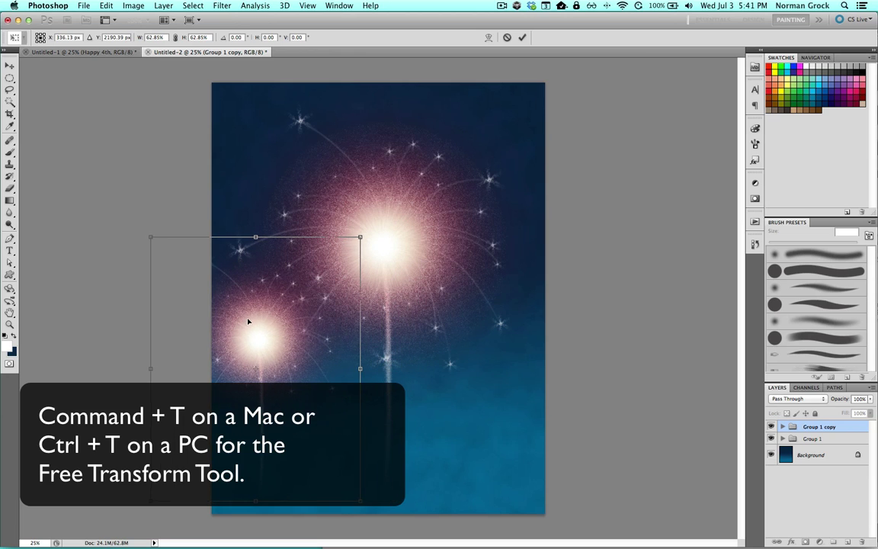
{"action": "right_click", "coordinate": [271, 323]}
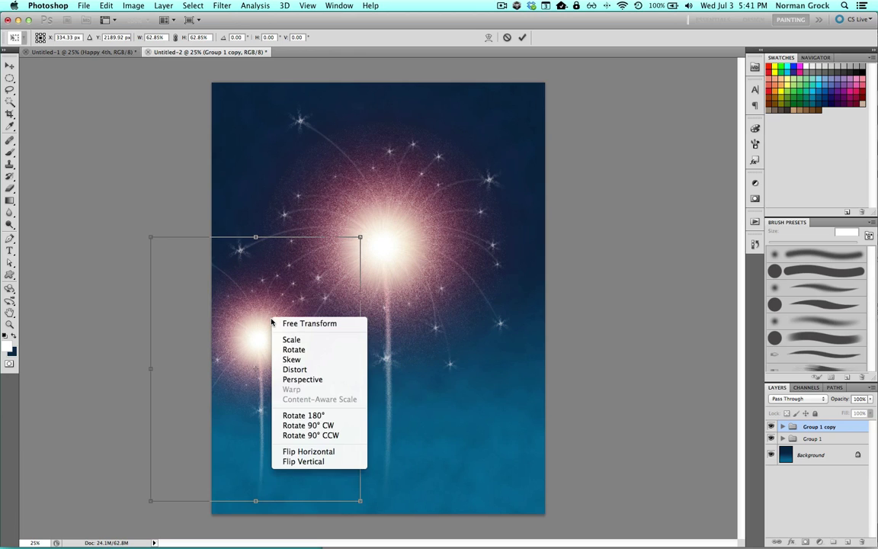
{"action": "left_click", "coordinate": [309, 451]}
{"action": "left_click_drag", "start_coordinate": [151, 371], "coordinate": [206, 362]}
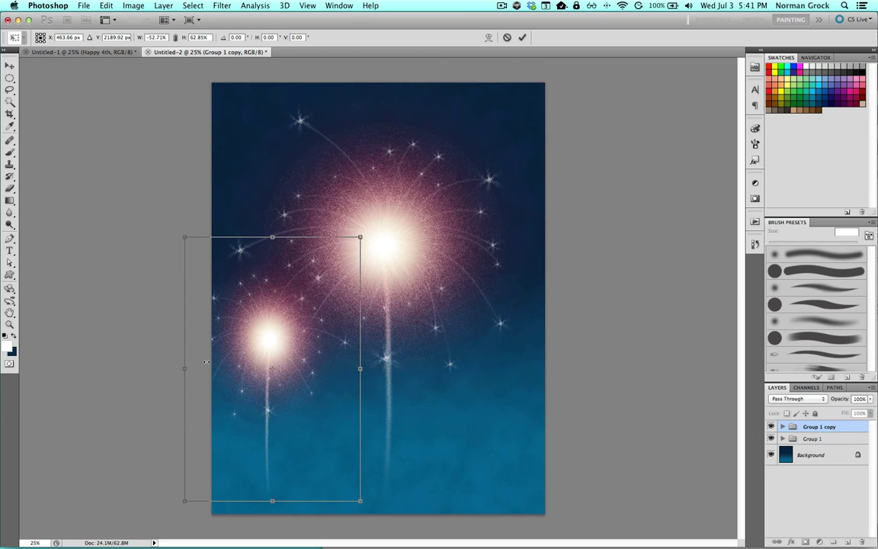
{"action": "left_click_drag", "start_coordinate": [272, 238], "coordinate": [270, 283]}
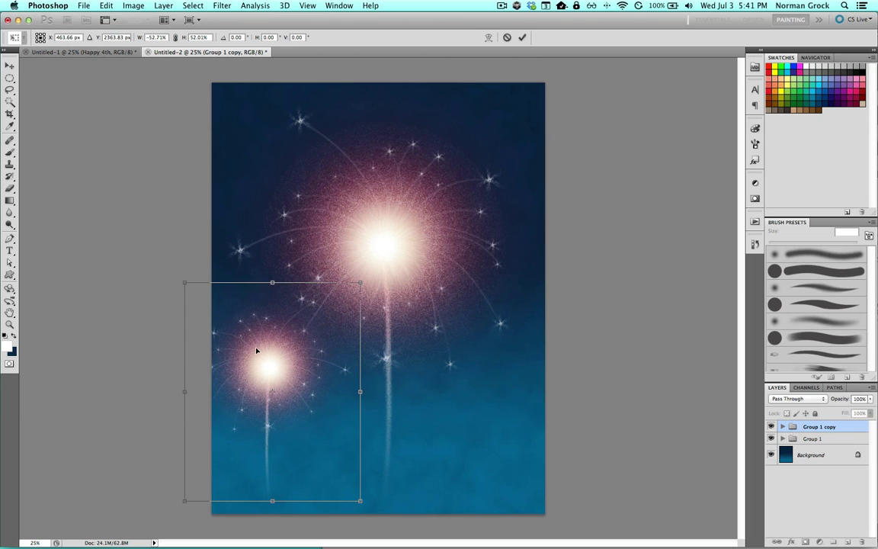
{"action": "mouse_move", "coordinate": [257, 350]}
{"action": "left_mouse_down"}
{"action": "mouse_move", "coordinate": [249, 328]}
{"action": "mouse_move", "coordinate": [247, 343]}
{"action": "left_mouse_up"}
{"action": "key", "text": "g"}
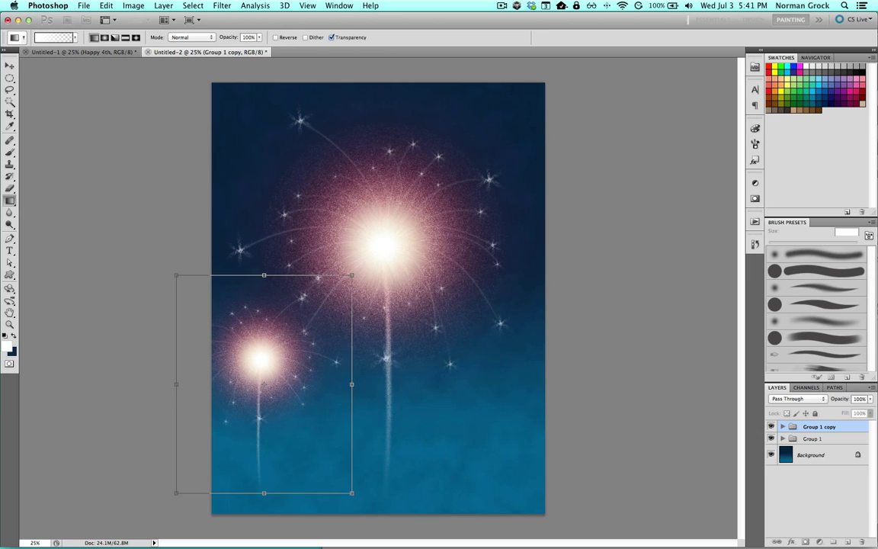
Shift the hue of Layer 5 in Group 1 copy by +175 to turn its glow cyan.
{"action": "left_click", "coordinate": [783, 427]}
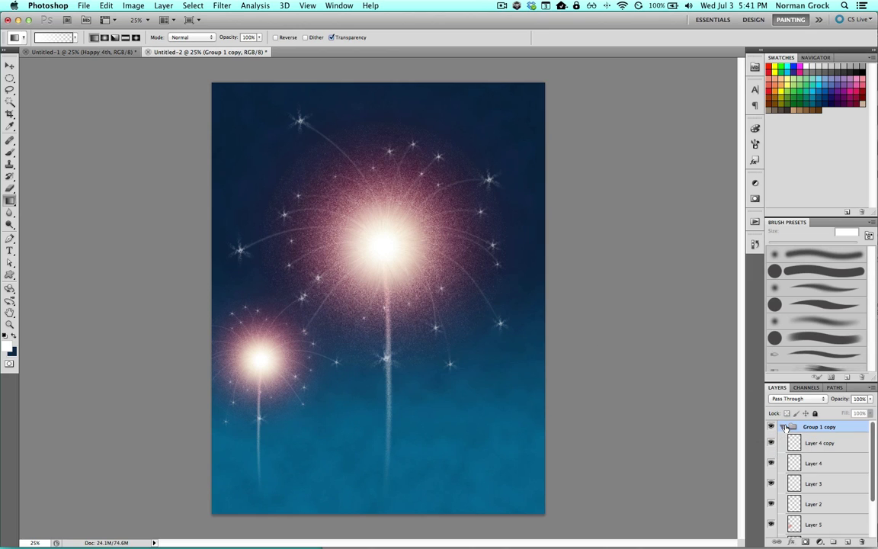
{"action": "left_click", "coordinate": [771, 525]}
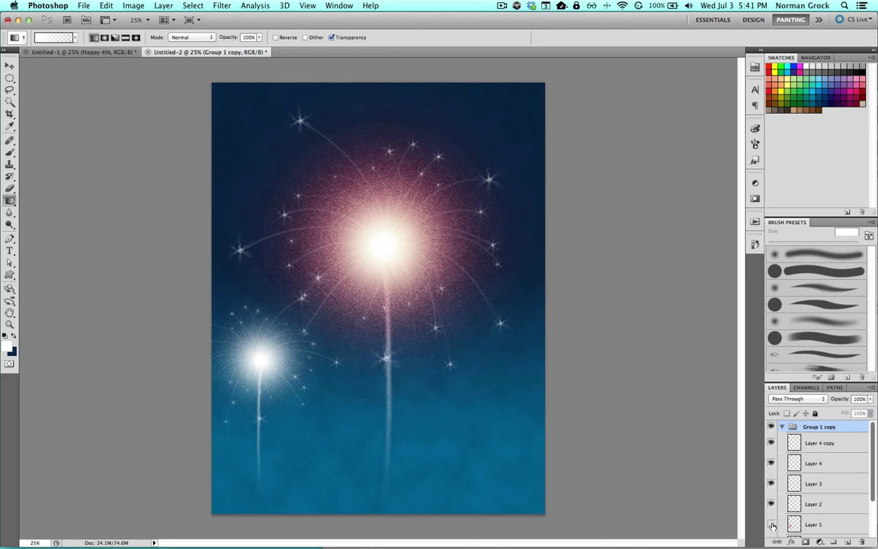
{"action": "left_click", "coordinate": [771, 525]}
{"action": "left_click", "coordinate": [835, 526]}
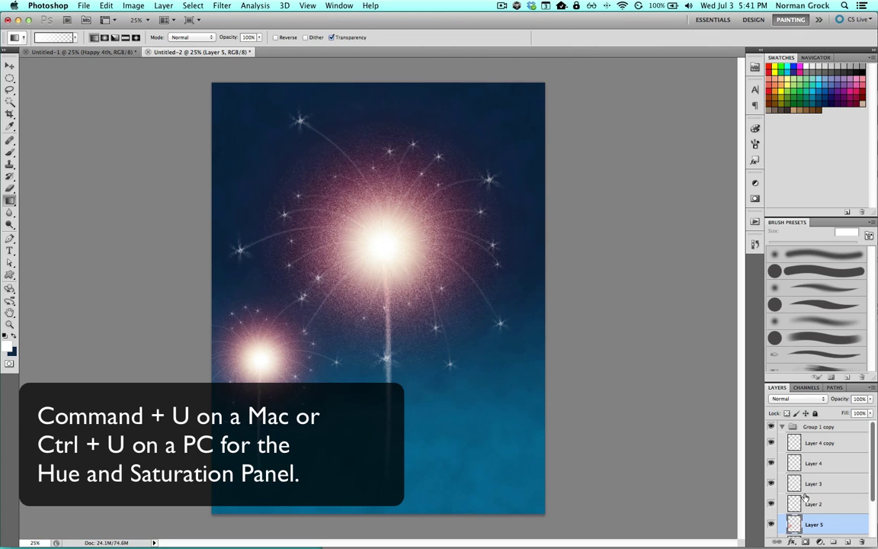
{"action": "key", "text": "super+u"}
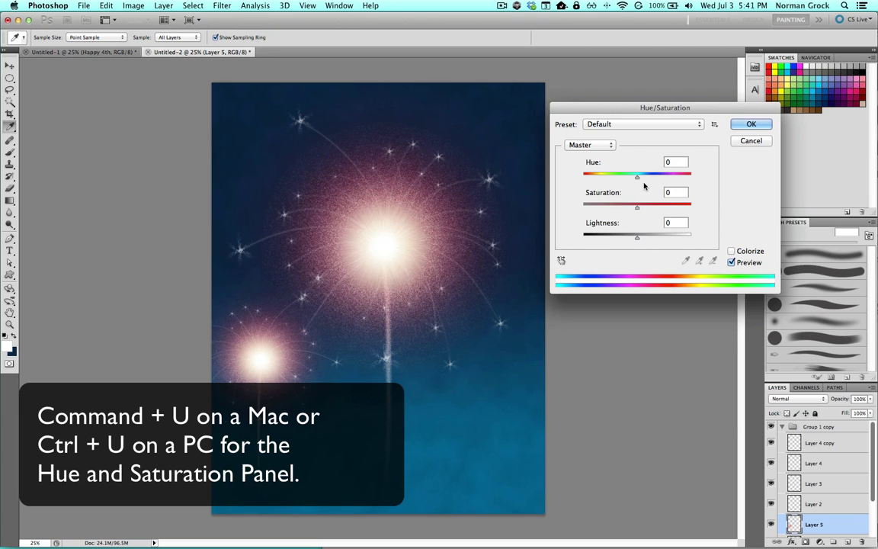
{"action": "left_click_drag", "start_coordinate": [638, 176], "coordinate": [690, 181]}
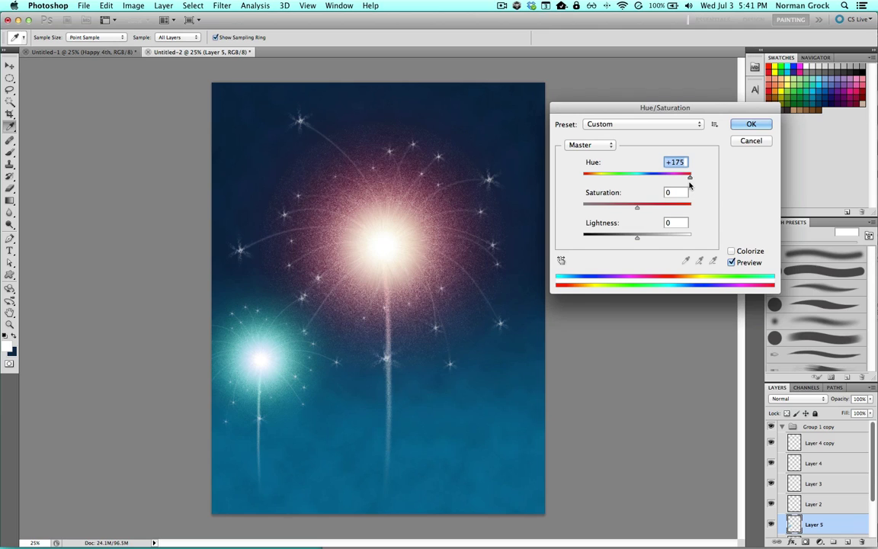
{"action": "left_click", "coordinate": [748, 125]}
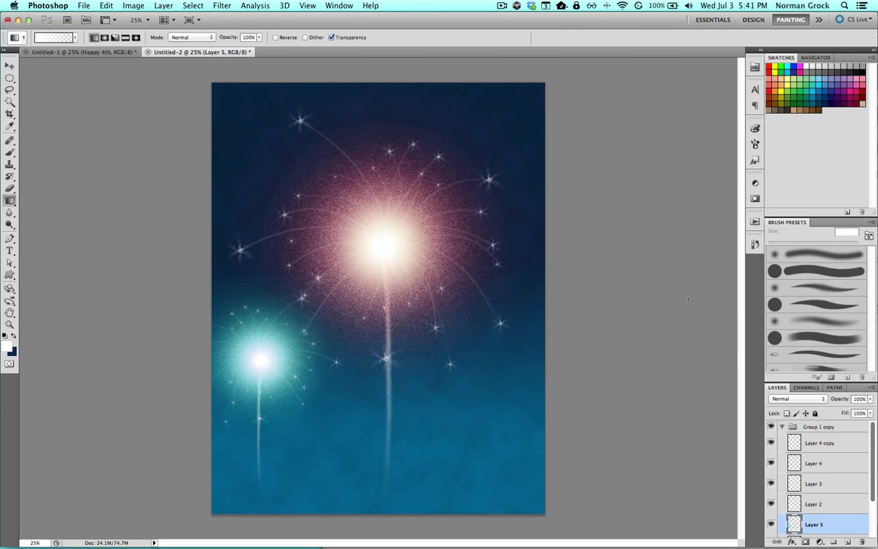
Duplicate Group 1 as Group 1 copy 2 and drag it to the lower right.
{"action": "left_click", "coordinate": [782, 427]}
{"action": "left_click", "coordinate": [813, 438]}
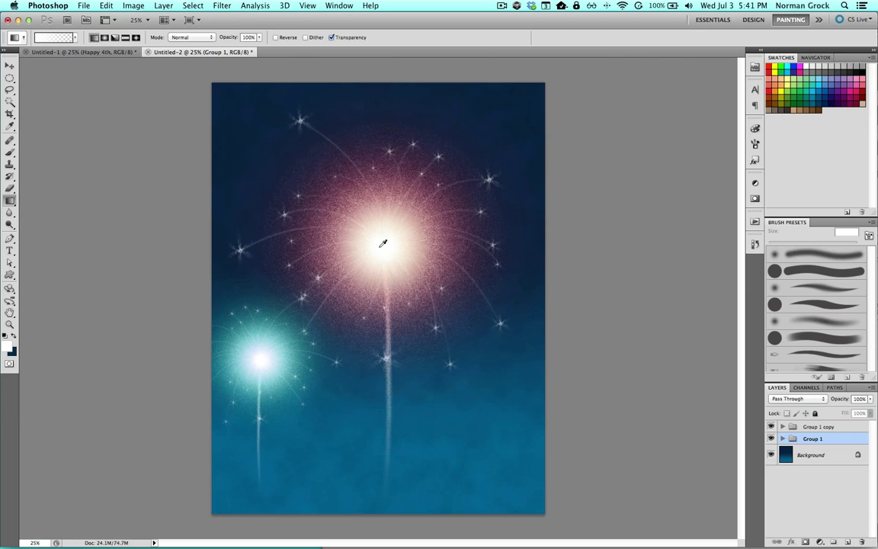
{"action": "left_click", "coordinate": [9, 66]}
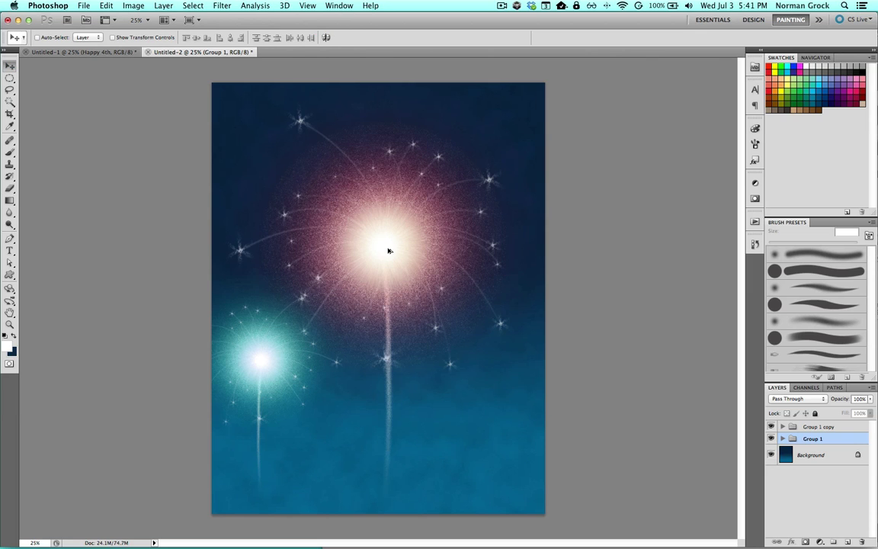
{"action": "left_click_drag", "start_coordinate": [388, 250], "coordinate": [477, 368]}
Shrink the new firework to about 56%, squash it slightly and rotate it about 24° clockwise.
{"action": "key", "text": "ctrl+t"}
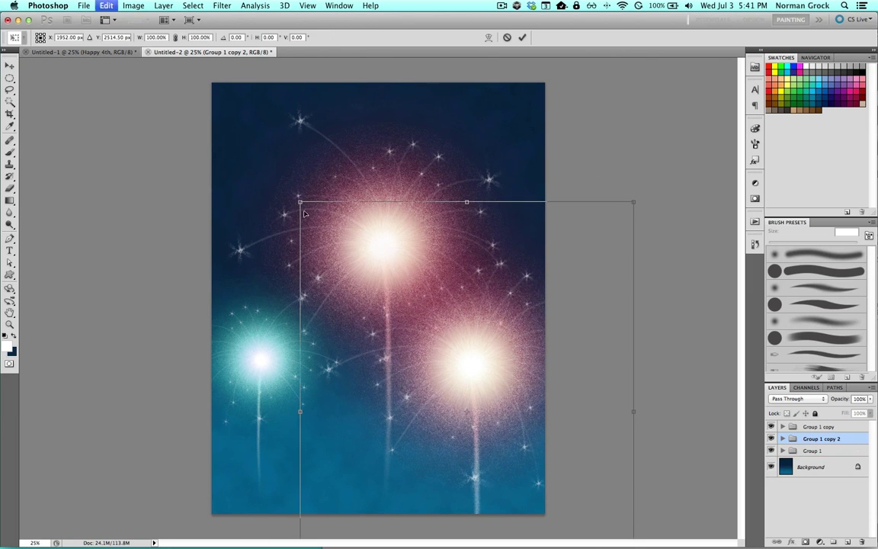
{"action": "left_click_drag", "start_coordinate": [303, 213], "coordinate": [447, 391]}
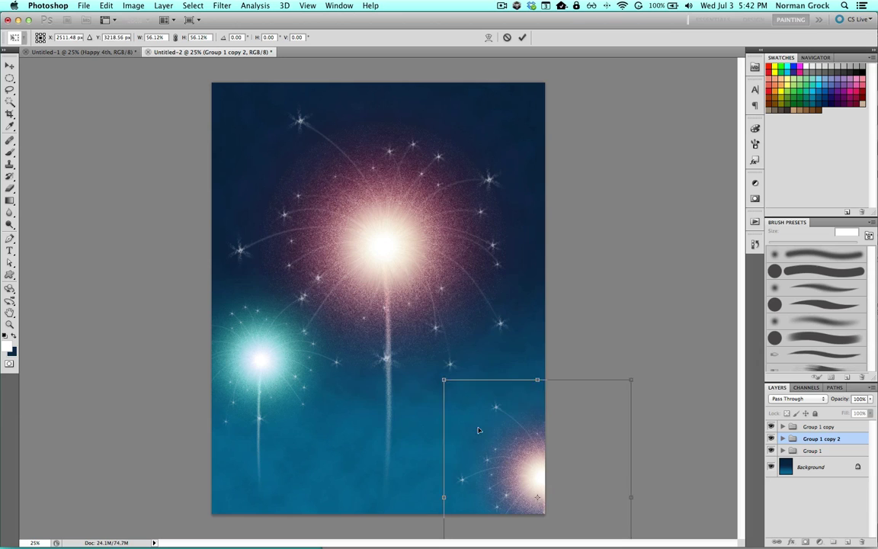
{"action": "left_click_drag", "start_coordinate": [478, 430], "coordinate": [446, 337]}
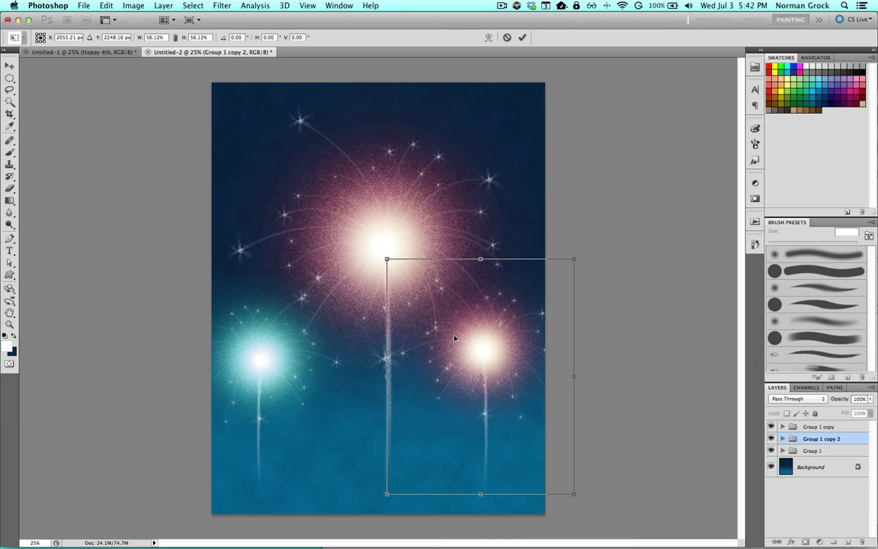
{"action": "left_click_drag", "start_coordinate": [481, 260], "coordinate": [478, 276]}
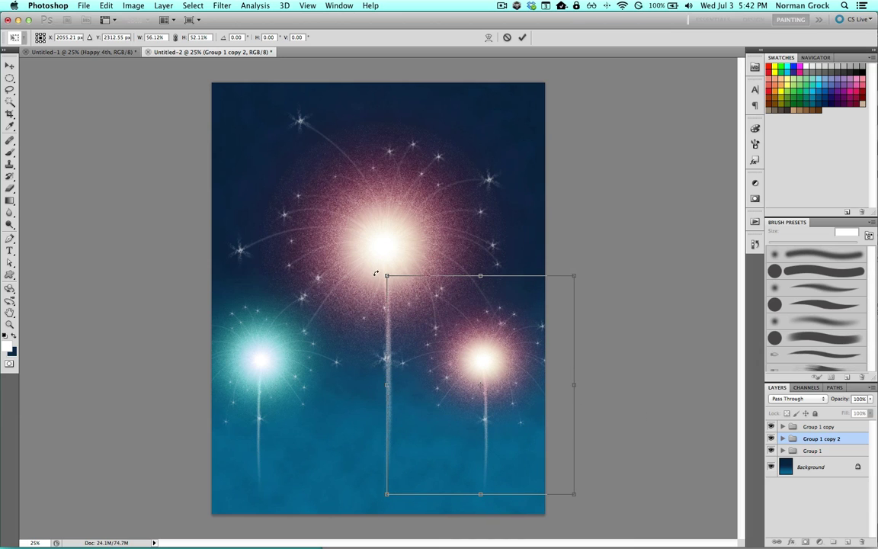
{"action": "left_click_drag", "start_coordinate": [375, 273], "coordinate": [439, 243]}
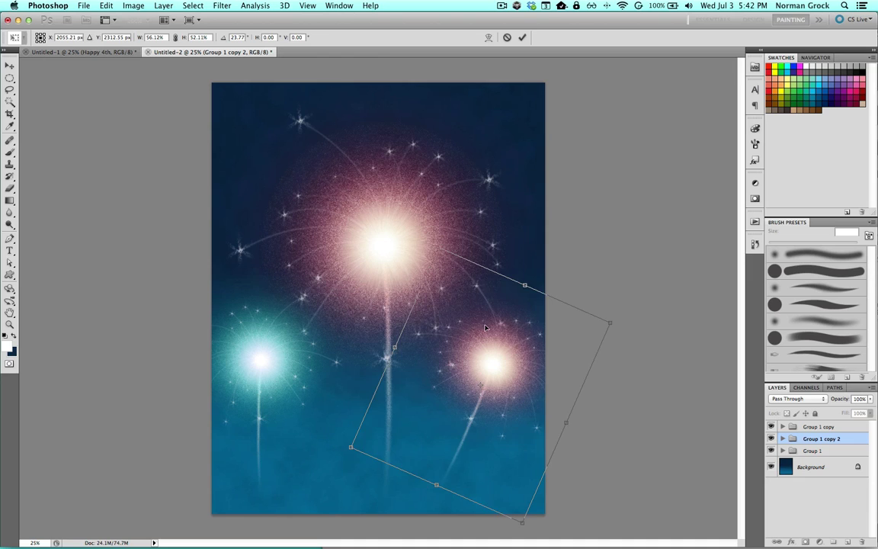
{"action": "mouse_move", "coordinate": [486, 327]}
{"action": "left_mouse_down"}
{"action": "mouse_move", "coordinate": [474, 317]}
{"action": "mouse_move", "coordinate": [475, 328]}
{"action": "left_mouse_up"}
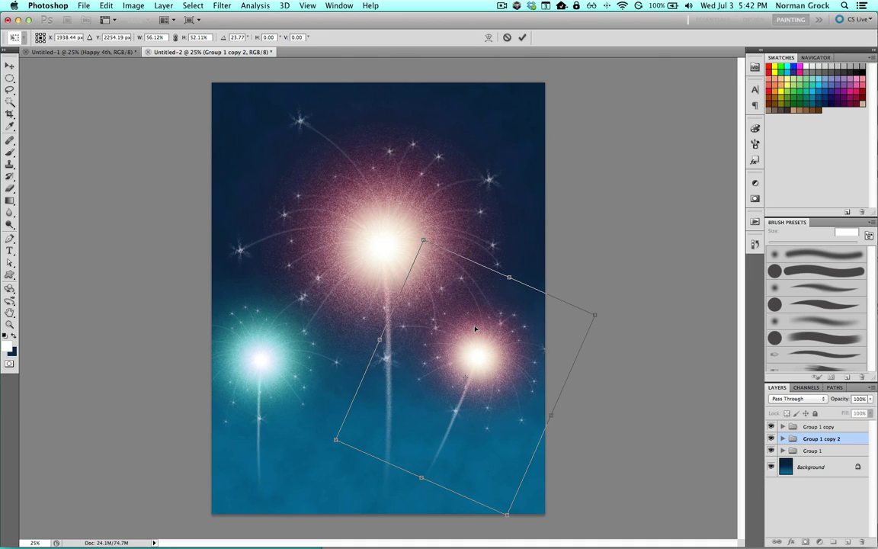
{"action": "key", "text": "Return"}
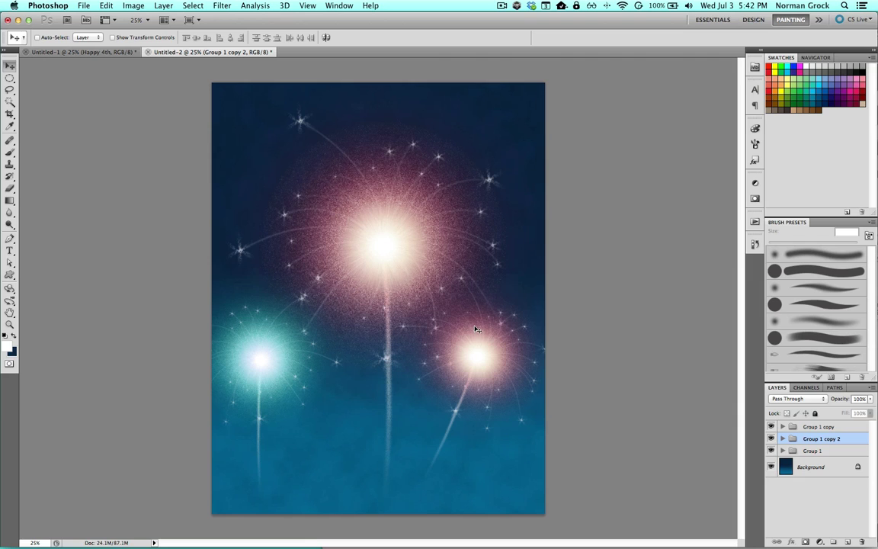
Shrink the right firework further to about 90%.
{"action": "key", "text": "ctrl+t"}
{"action": "left_click_drag", "start_coordinate": [373, 254], "coordinate": [384, 275]}
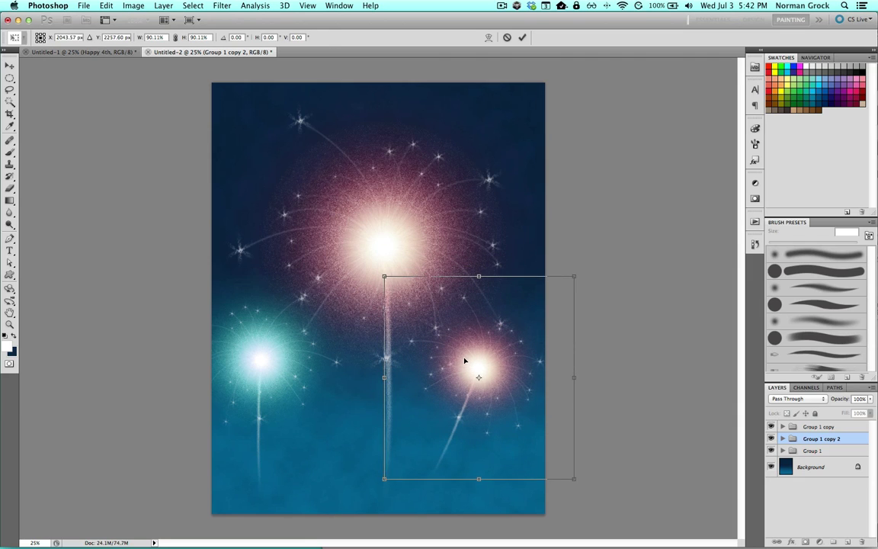
{"action": "key", "text": "Return"}
{"action": "left_click", "coordinate": [837, 430]}
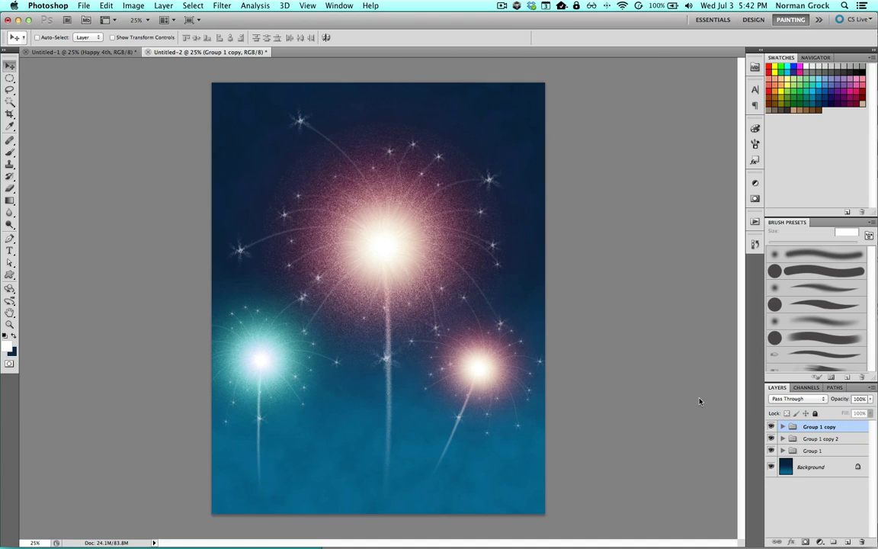
{"action": "key", "text": "ctrl+t"}
Rotate the left cyan firework (Group 1 copy) counterclockwise and reposition it.
{"action": "left_click_drag", "start_coordinate": [149, 256], "coordinate": [108, 327]}
{"action": "left_click_drag", "start_coordinate": [251, 354], "coordinate": [271, 354]}
{"action": "key", "text": "Return"}
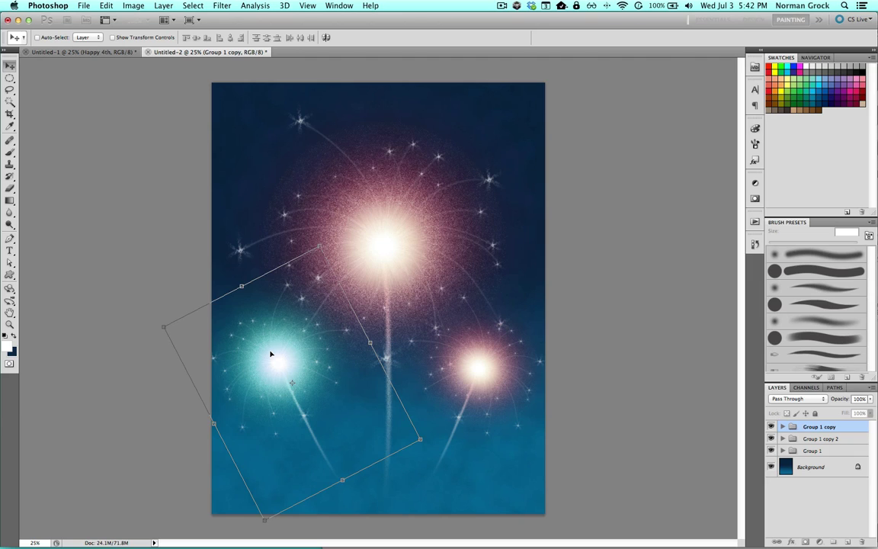
Shift the hue of the right firework's Layer 5 by -43 so it turns purple.
{"action": "left_click", "coordinate": [771, 439]}
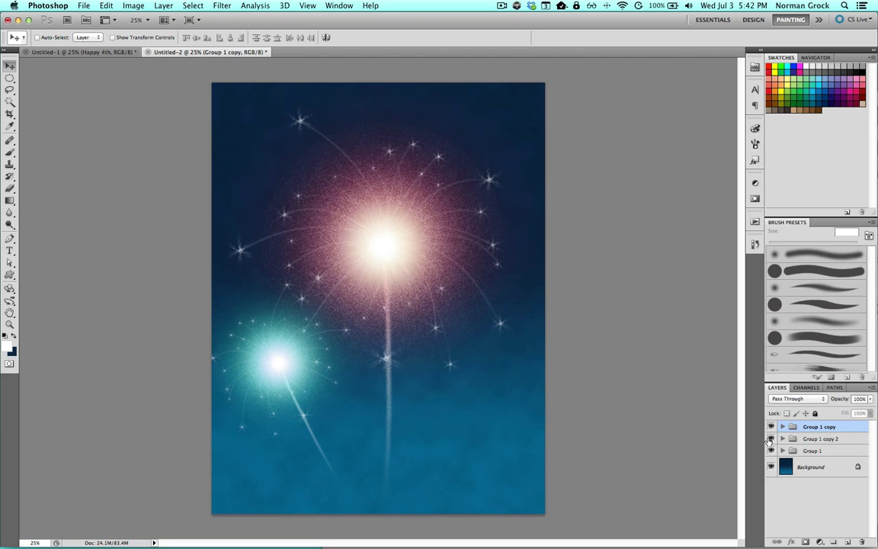
{"action": "left_click", "coordinate": [771, 439]}
{"action": "left_click", "coordinate": [783, 439]}
{"action": "scroll", "coordinate": [812, 454], "scroll_direction": "down", "scroll_amount": 3}
{"action": "left_click", "coordinate": [813, 474]}
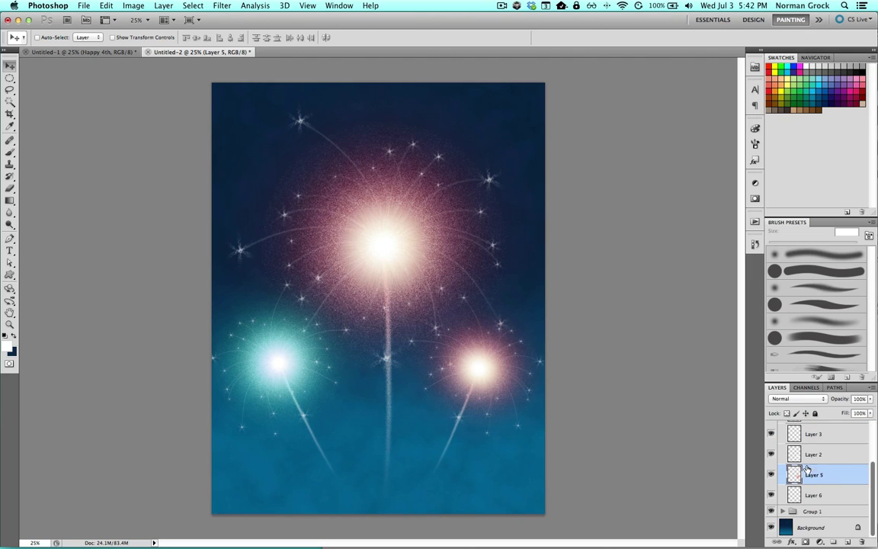
{"action": "key", "text": "ctrl+u"}
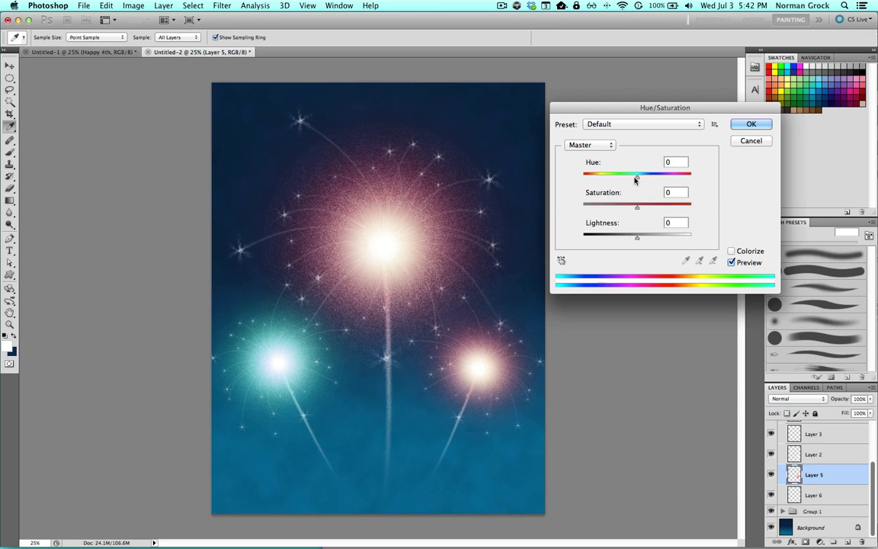
{"action": "left_click_drag", "start_coordinate": [635, 176], "coordinate": [613, 182]}
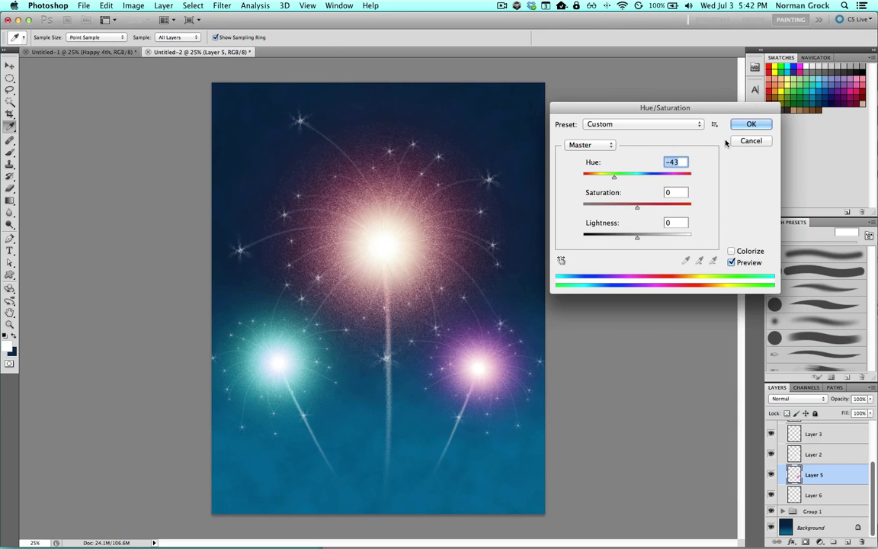
{"action": "left_click", "coordinate": [747, 124]}
{"action": "key", "text": "v"}
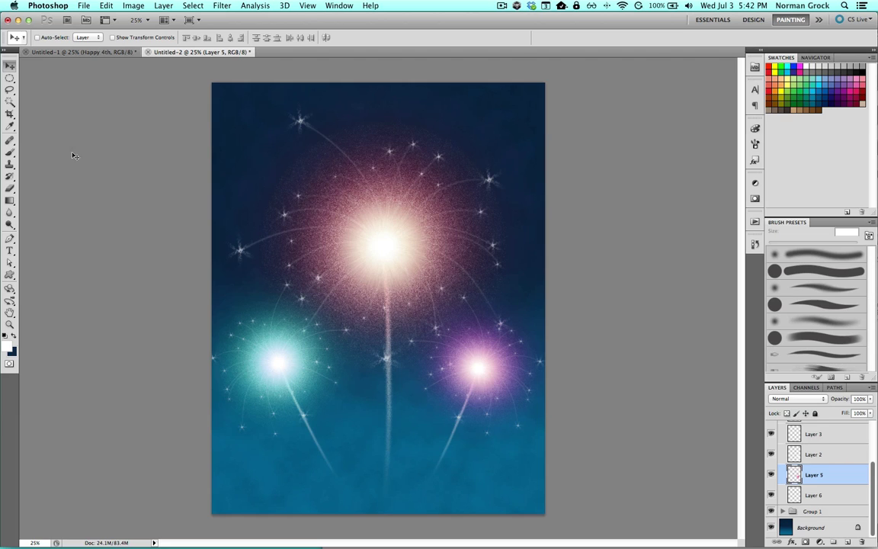
{"action": "scroll", "coordinate": [825, 455], "scroll_direction": "up", "scroll_amount": 3}
Paste the 'HAPPY 4TH OF JULY' text near the bottom of the poster, above Group 1 copy.
{"action": "left_click", "coordinate": [783, 439]}
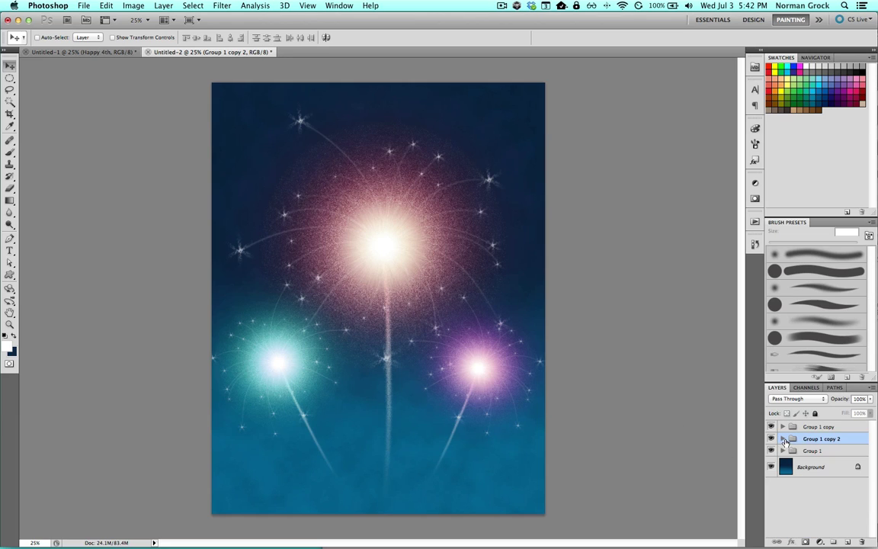
{"action": "key", "text": "alt+bracketright"}
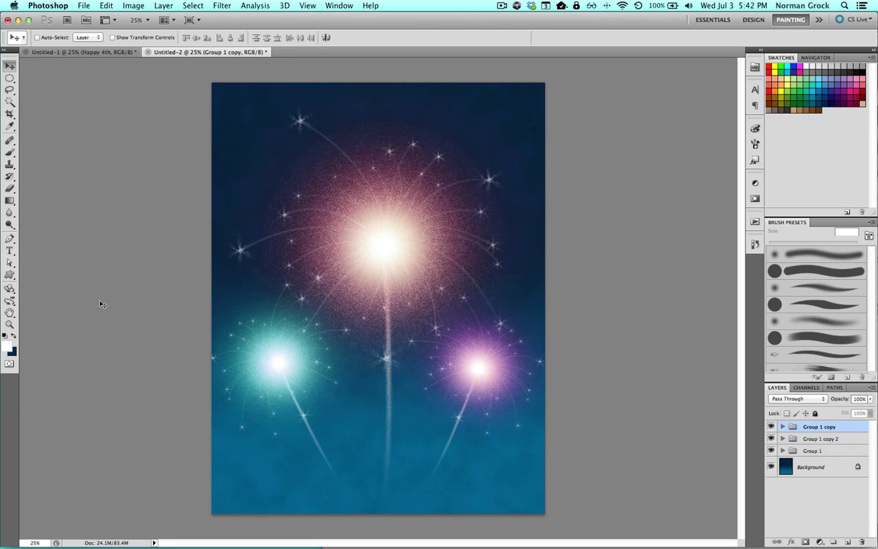
{"action": "left_click", "coordinate": [11, 253]}
{"action": "left_click", "coordinate": [267, 459]}
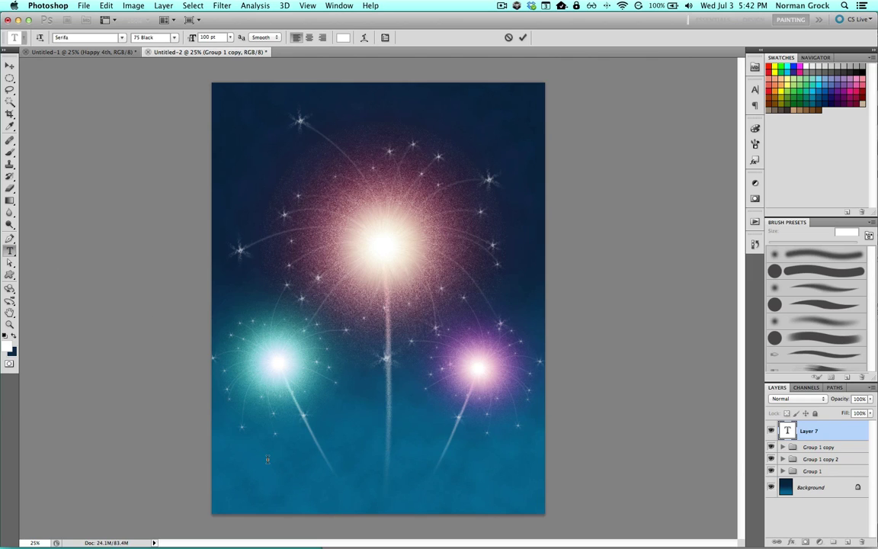
{"action": "type", "text": "HAPPY 4th"}
{"action": "key", "text": "super+t"}
Size the greeting to 50 pt and move it fully onto the bottom of the poster.
{"action": "type", "text": "50"}
{"action": "key", "text": "Return"}
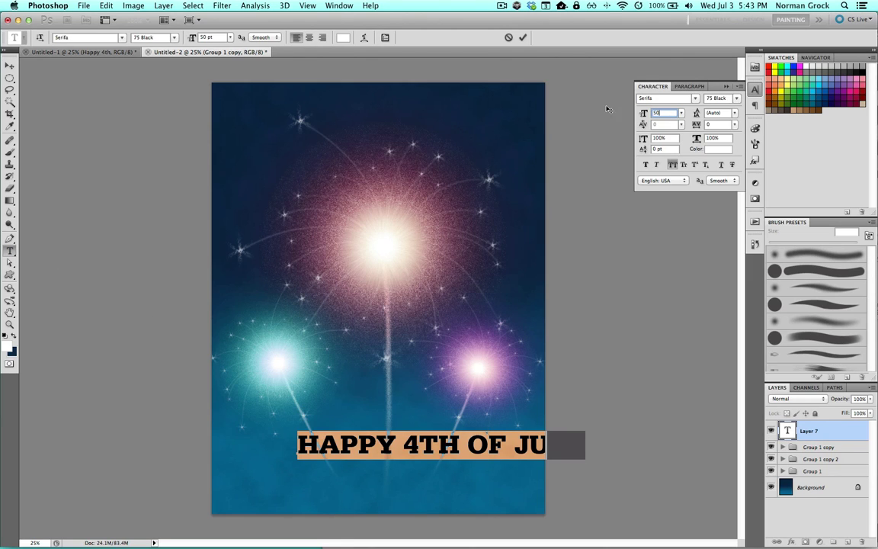
{"action": "type", "text": "75"}
{"action": "key", "text": "Return"}
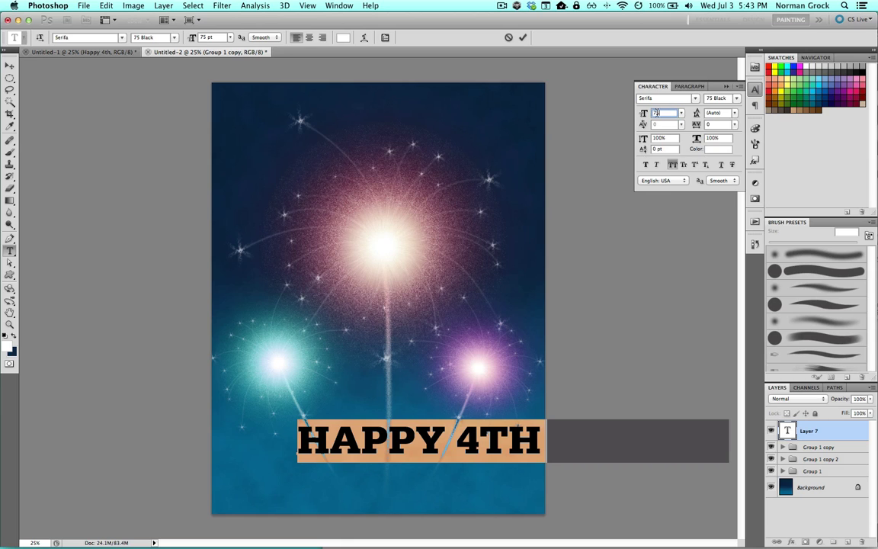
{"action": "left_click_drag", "start_coordinate": [644, 113], "coordinate": [618, 112]}
{"action": "left_click", "coordinate": [9, 65]}
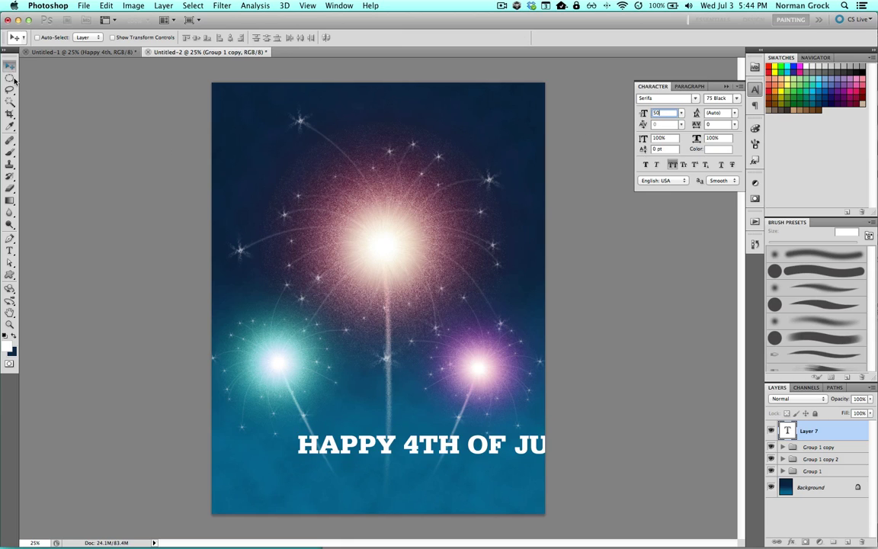
{"action": "left_click_drag", "start_coordinate": [385, 442], "coordinate": [323, 467]}
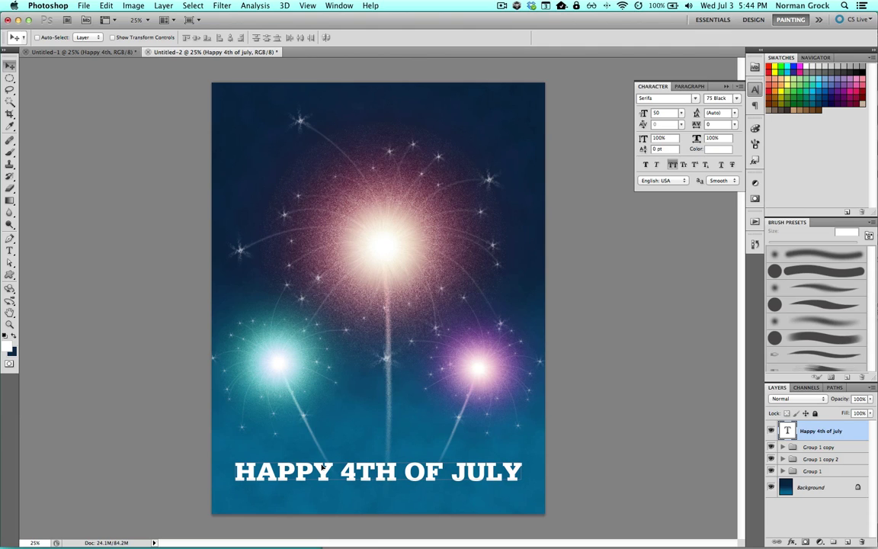
Give the headline a Multiply 75% drop shadow with distance 11 px, spread 9% and size 43 px.
{"action": "double_click", "coordinate": [845, 432]}
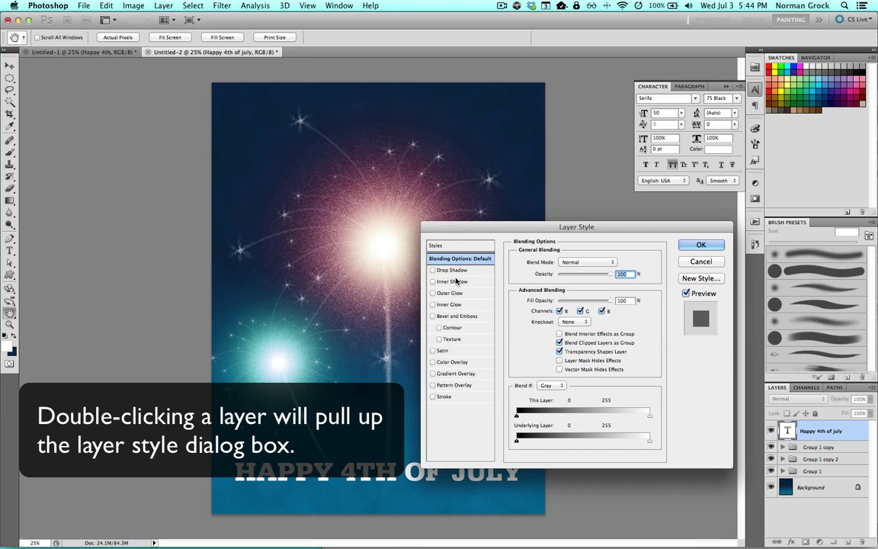
{"action": "left_click", "coordinate": [434, 270]}
{"action": "left_click", "coordinate": [461, 270]}
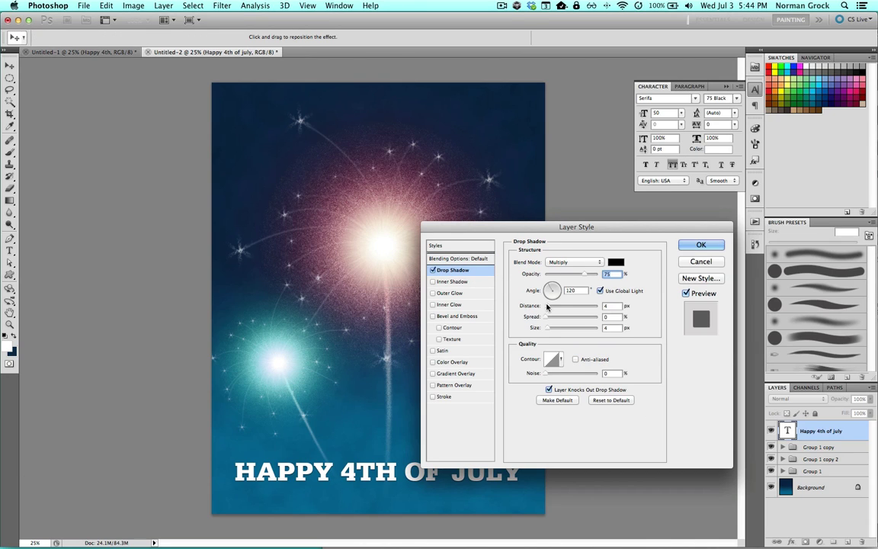
{"action": "mouse_move", "coordinate": [556, 307]}
{"action": "left_mouse_down"}
{"action": "mouse_move", "coordinate": [564, 317]}
{"action": "mouse_move", "coordinate": [546, 316]}
{"action": "left_mouse_up"}
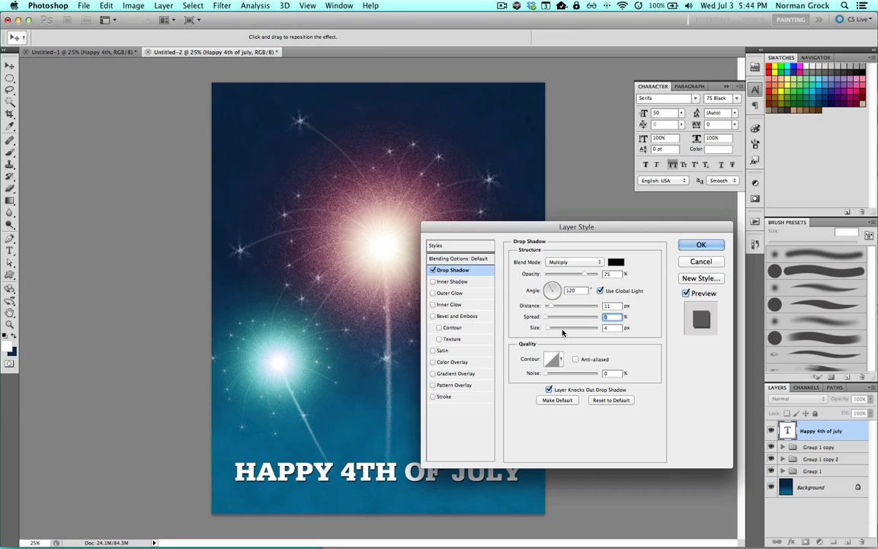
{"action": "mouse_move", "coordinate": [548, 329]}
{"action": "left_mouse_down"}
{"action": "mouse_move", "coordinate": [558, 330]}
{"action": "mouse_move", "coordinate": [549, 319]}
{"action": "left_mouse_up"}
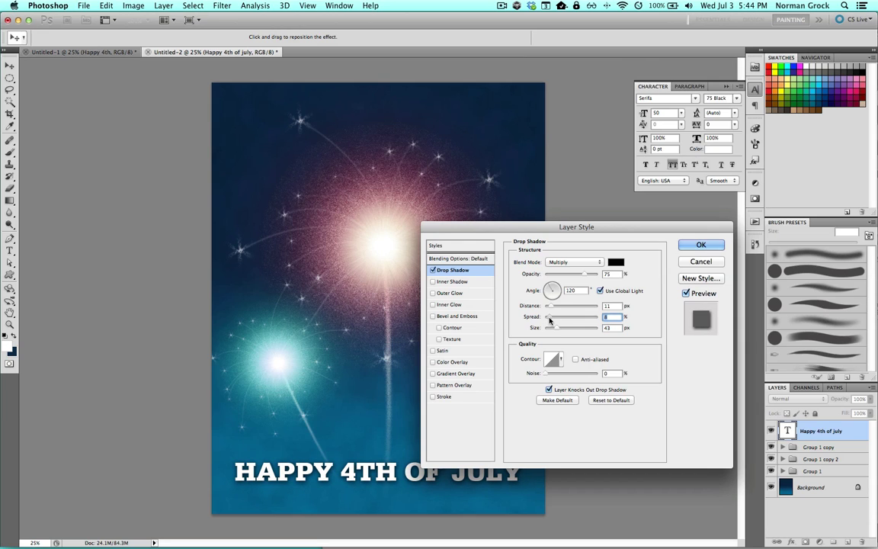
{"action": "left_click", "coordinate": [690, 245]}
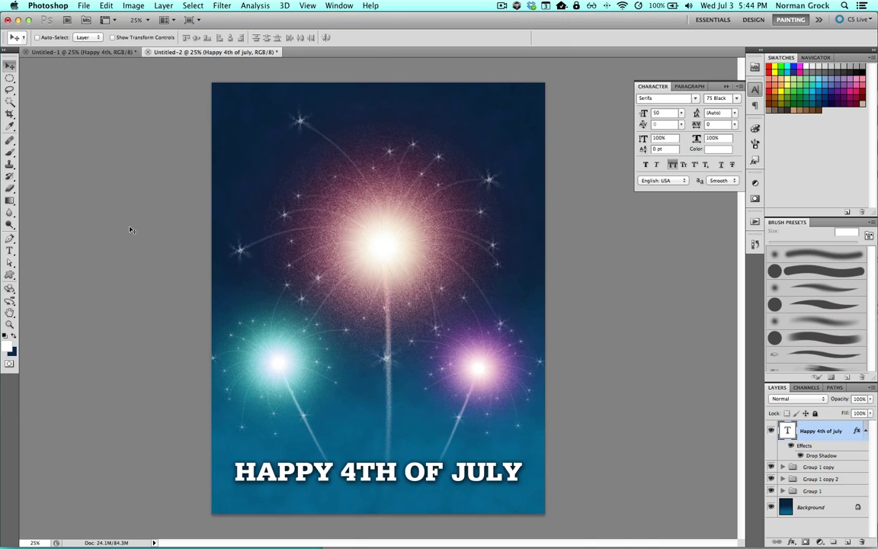